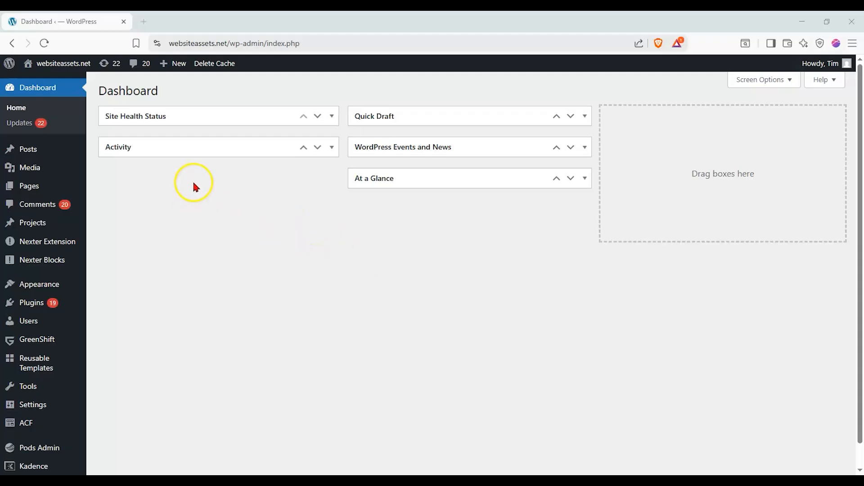
- Create a new page in a separate browser tab and title it "table vertical align test"
{"action": "mouse_move", "coordinate": [81, 187]}
{"action": "right_click", "coordinate": [108, 203]}
{"action": "left_click", "coordinate": [128, 209]}
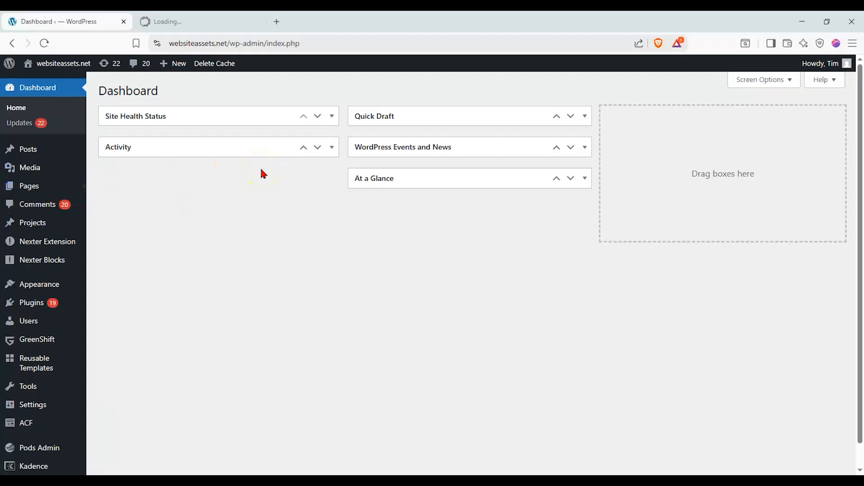
{"action": "left_click", "coordinate": [227, 21]}
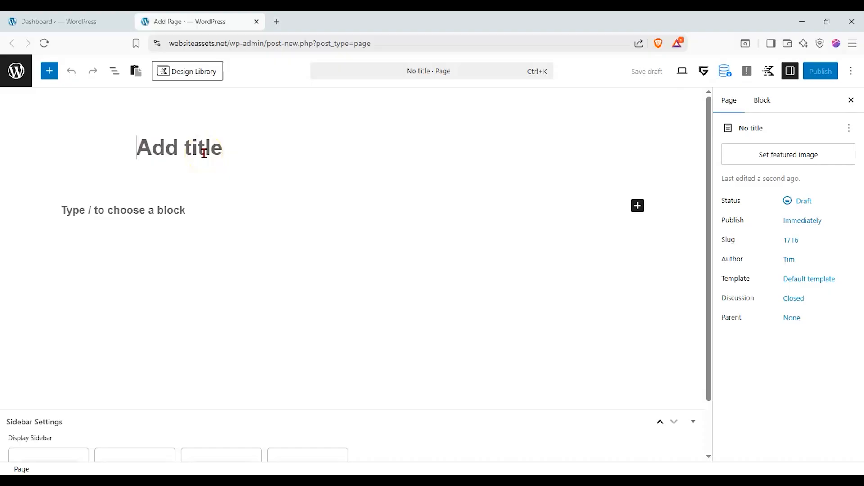
{"action": "type", "text": "table vertical align test"}
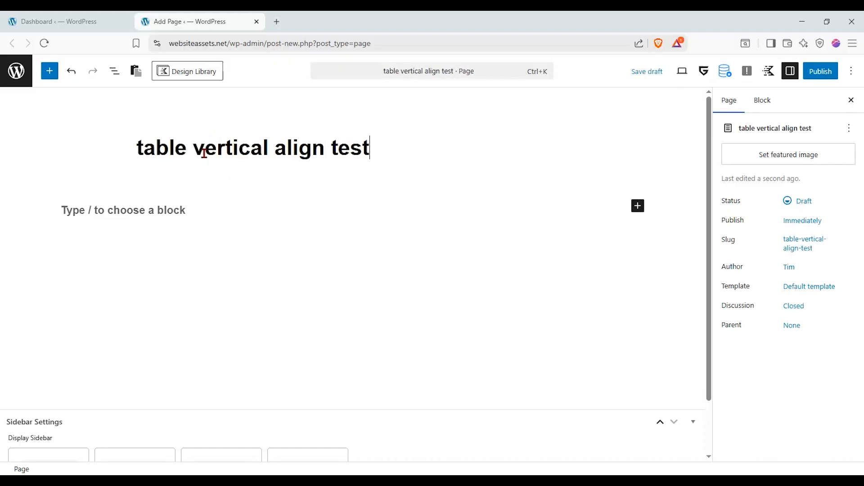
- Find the table blocks and insert a Table (Adv) block with 2 columns and 4 rows below the page title
{"action": "left_click", "coordinate": [49, 71]}
{"action": "left_click", "coordinate": [81, 132]}
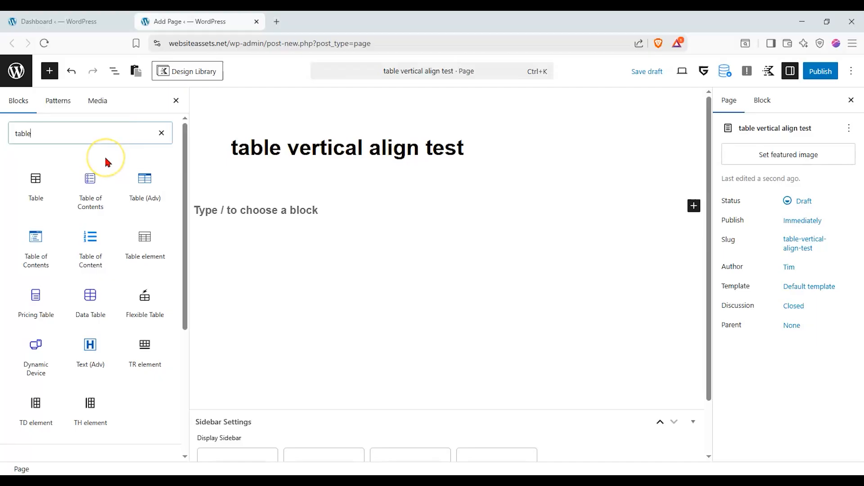
{"action": "mouse_move", "coordinate": [150, 180]}
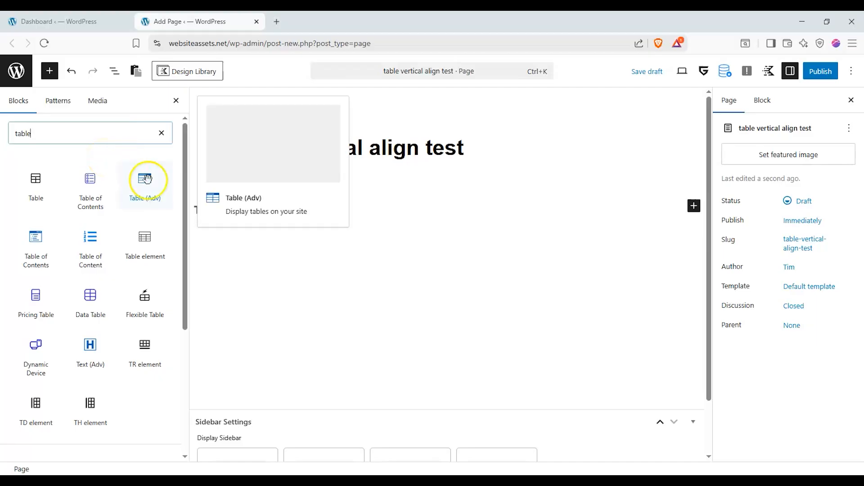
{"action": "left_click_drag", "start_coordinate": [145, 182], "coordinate": [252, 224]}
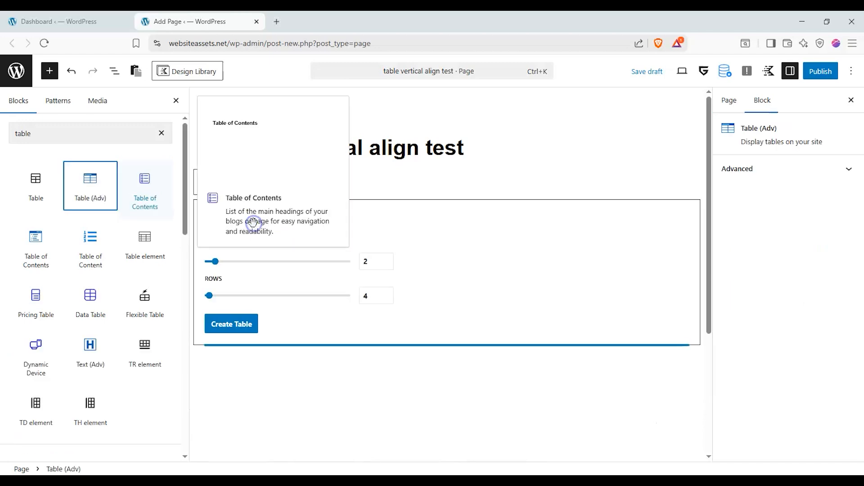
{"action": "left_click", "coordinate": [232, 323]}
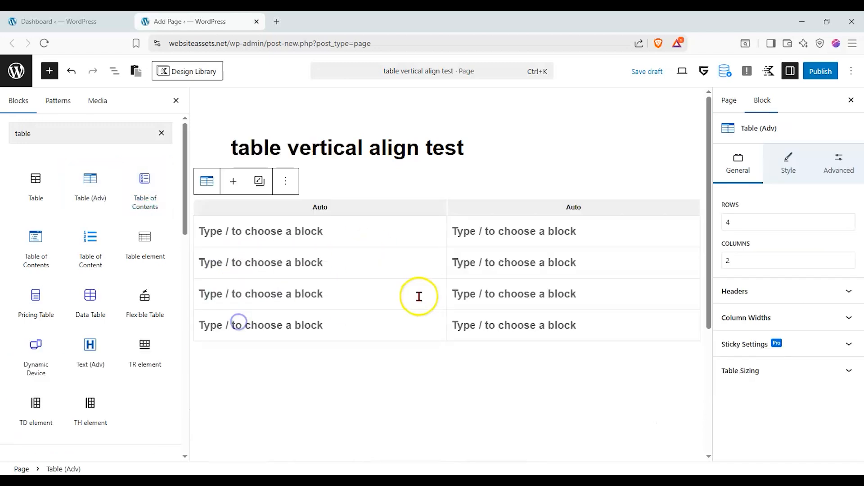
- Look through the table block's general, style and advanced settings for a vertical alignment option
{"action": "left_click", "coordinate": [851, 166]}
{"action": "left_click", "coordinate": [744, 357]}
{"action": "left_click", "coordinate": [775, 308]}
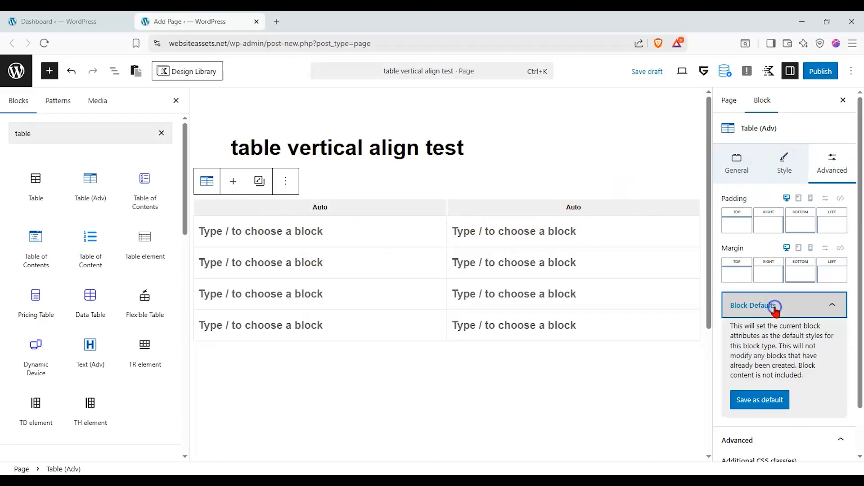
{"action": "left_click", "coordinate": [754, 175]}
{"action": "left_click", "coordinate": [790, 160]}
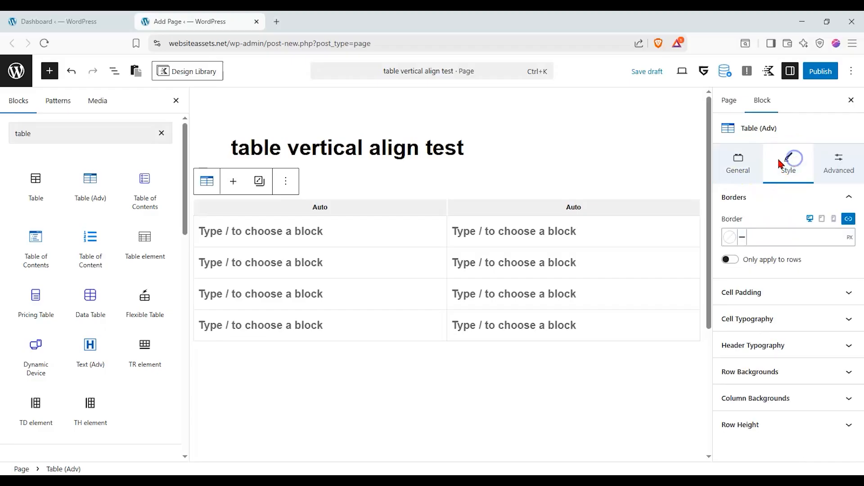
{"action": "left_click", "coordinate": [726, 170]}
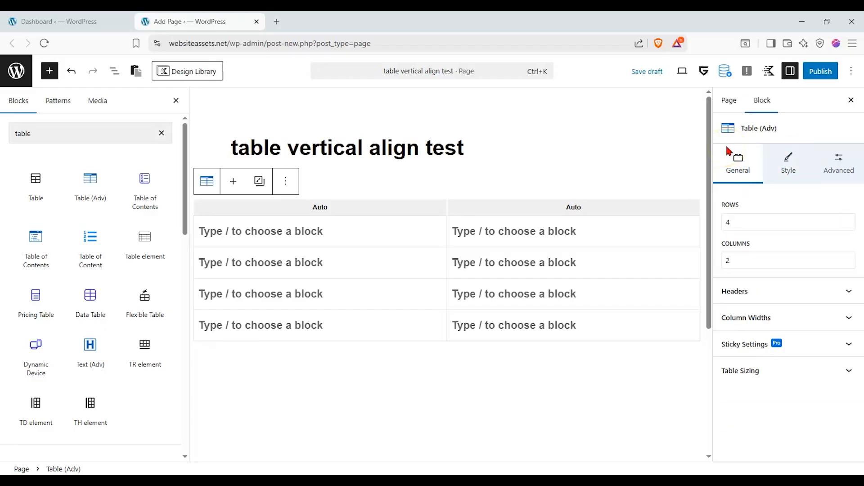
{"action": "left_click", "coordinate": [788, 293]}
{"action": "left_click", "coordinate": [787, 293]}
{"action": "left_click", "coordinate": [787, 320]}
{"action": "left_click", "coordinate": [788, 322]}
{"action": "left_click", "coordinate": [787, 165]}
{"action": "left_click", "coordinate": [742, 169]}
{"action": "left_click", "coordinate": [777, 342]}
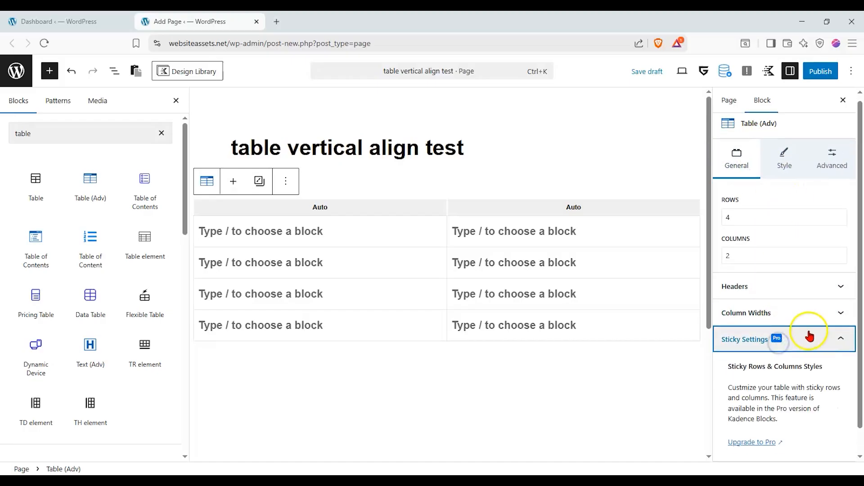
- Try the center and right text alignments in the table's Cell Typography settings, ending on left alignment
{"action": "left_click", "coordinate": [786, 163]}
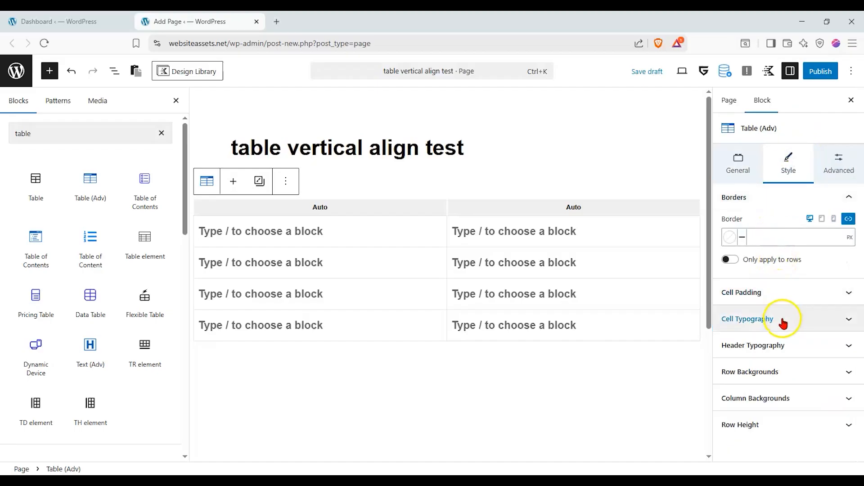
{"action": "left_click", "coordinate": [784, 325]}
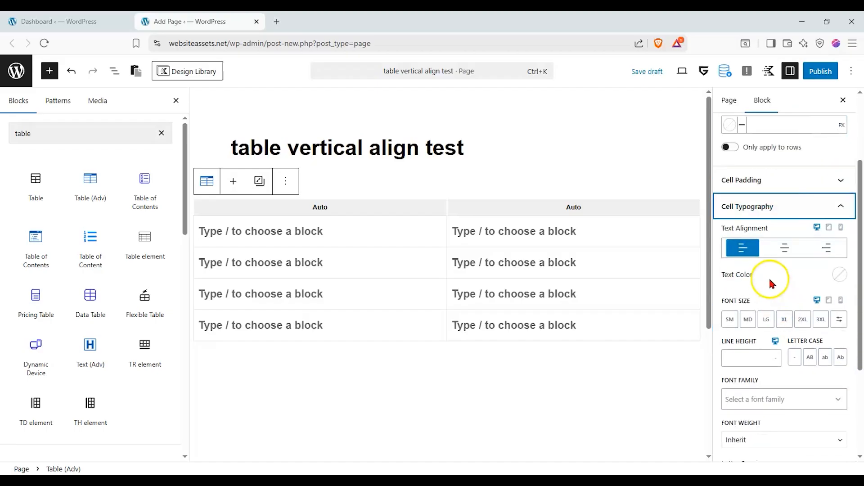
{"action": "left_click", "coordinate": [783, 247]}
{"action": "left_click", "coordinate": [826, 247]}
{"action": "left_click", "coordinate": [783, 248]}
{"action": "left_click", "coordinate": [754, 249]}
{"action": "left_click", "coordinate": [786, 249]}
{"action": "left_click", "coordinate": [745, 247]}
{"action": "left_click", "coordinate": [784, 248]}
{"action": "left_click", "coordinate": [818, 250]}
{"action": "left_click", "coordinate": [771, 249]}
{"action": "left_click", "coordinate": [745, 249]}
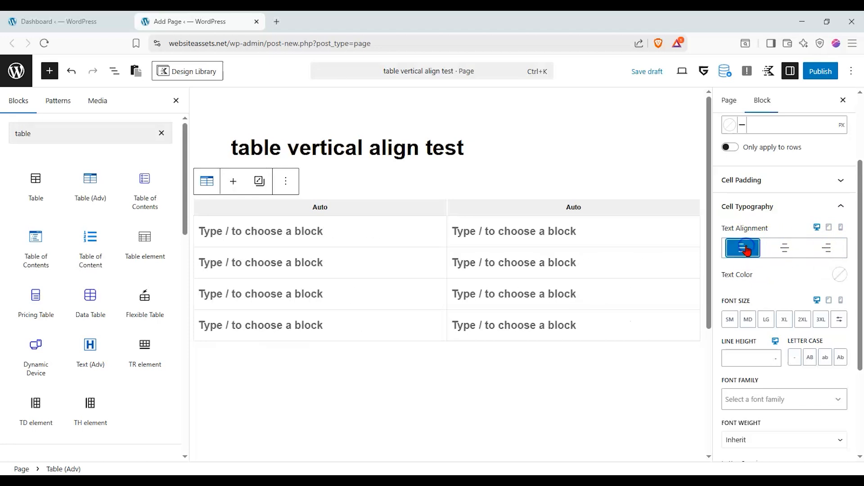
- Fill row one with fdghdfgh and dfghfdgh, and row two with the lines dfghdfgh and dfghdfghfdgh beside dfghfdghdfg
{"action": "left_click", "coordinate": [346, 236]}
{"action": "type", "text": "fdghdfgh"}
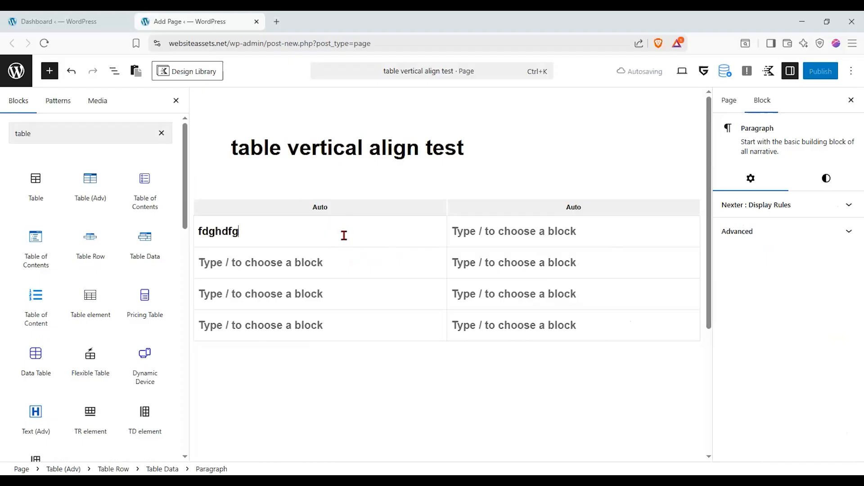
{"action": "left_click", "coordinate": [329, 263]}
{"action": "type", "text": "dfghdfgh"}
{"action": "key", "text": "Return"}
{"action": "type", "text": "dfghdfghfdgh"}
{"action": "left_click", "coordinate": [521, 251]}
{"action": "type", "text": "dfghfdghdfg"}
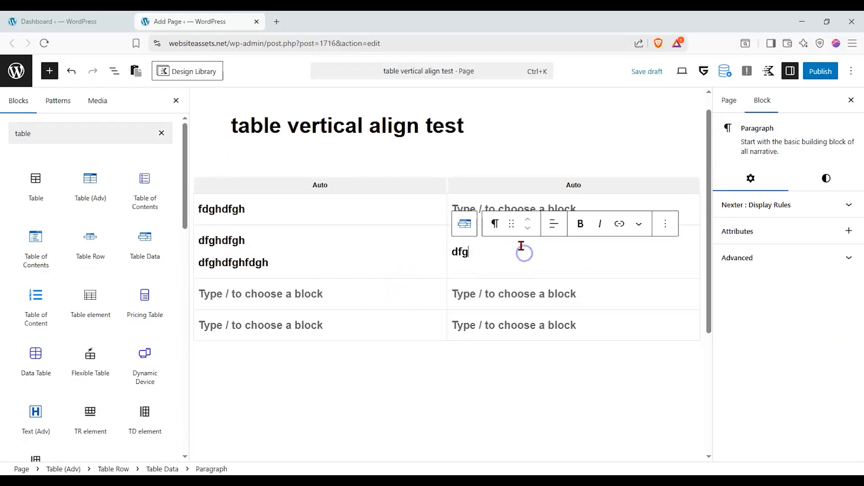
{"action": "left_click", "coordinate": [510, 212]}
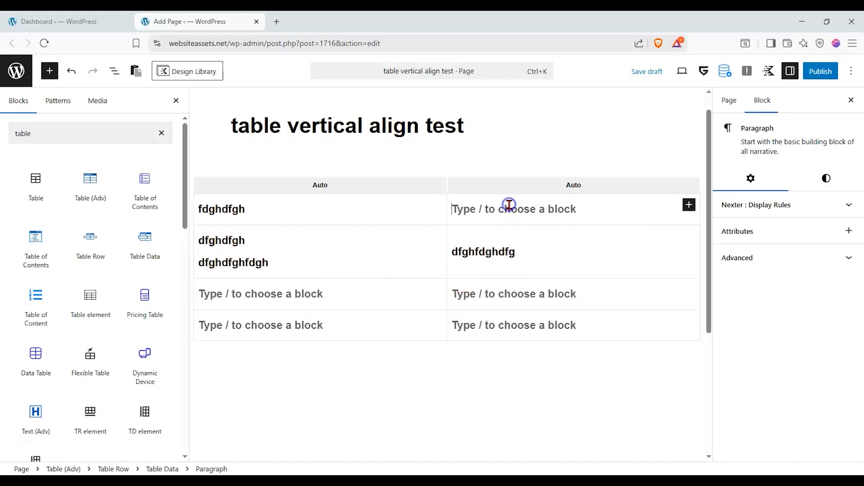
{"action": "type", "text": "dfghfdgh"}
- Enter the lines dfghfd\, dfgh and dfghfdgh in the third row's second cell and ghdfghfdgh in its first cell
{"action": "left_click", "coordinate": [526, 292]}
{"action": "type", "text": "dfghfd\\"}
{"action": "key", "text": "Return"}
{"action": "type", "text": "dfgh"}
{"action": "key", "text": "Return"}
{"action": "type", "text": "dfghfdgh"}
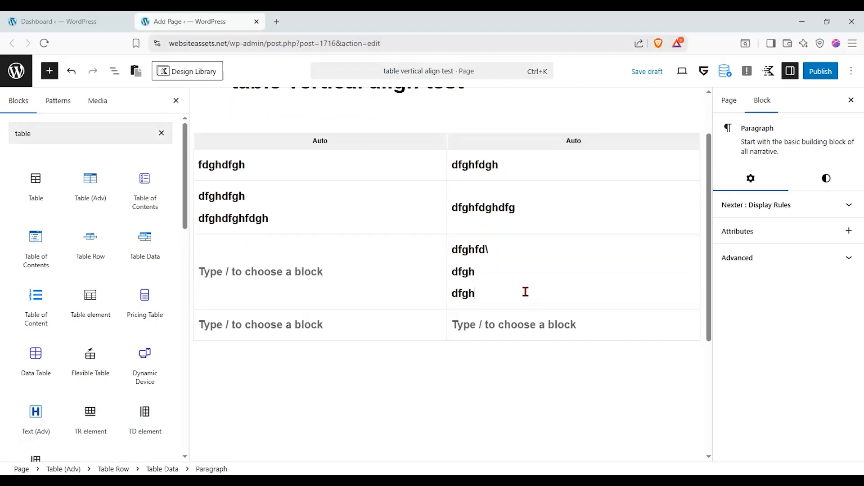
{"action": "key", "text": "Return"}
{"action": "left_click", "coordinate": [265, 266]}
{"action": "type", "text": "ghdfghfdgh"}
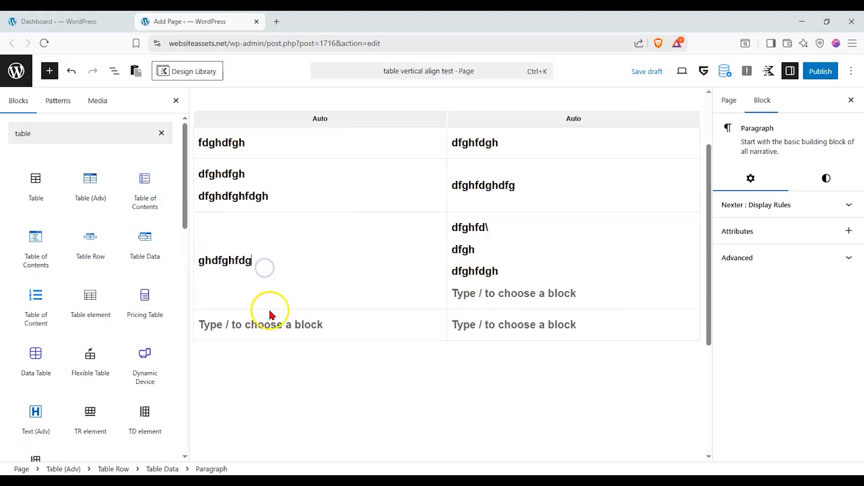
- Fill the fourth row with dfghfdhg and ghfdgh, and add dfghdf as a fourth line in the third row's second cell
{"action": "left_click", "coordinate": [270, 324]}
{"action": "type", "text": "dfghfdhg"}
{"action": "left_click", "coordinate": [457, 326]}
{"action": "type", "text": "ghfdgh"}
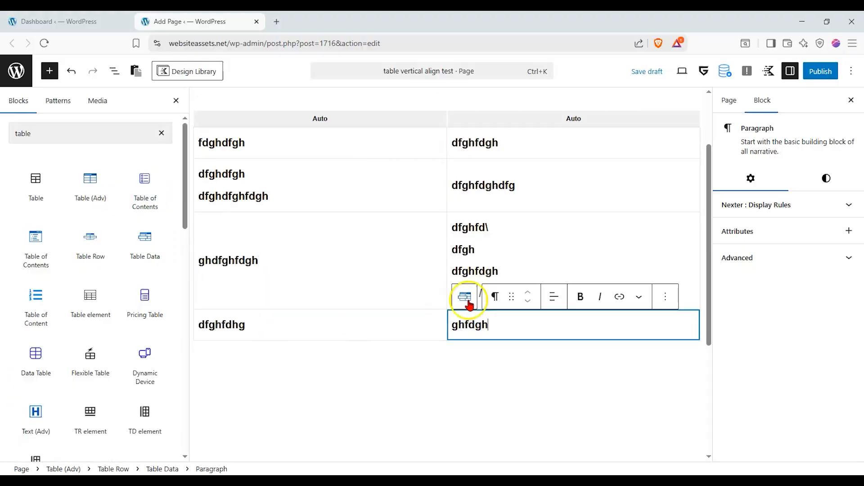
{"action": "left_click", "coordinate": [402, 284]}
{"action": "left_click", "coordinate": [466, 293]}
{"action": "type", "text": "dfghdf"}
- Review the formatting and transform options of the ghdfghfdgh paragraph and try centering its text before returning it to left alignment
{"action": "left_click", "coordinate": [347, 261]}
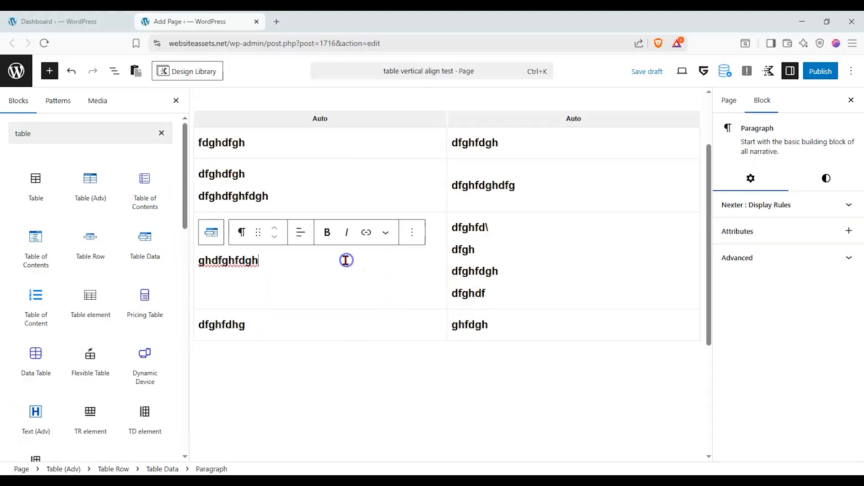
{"action": "left_click", "coordinate": [387, 235]}
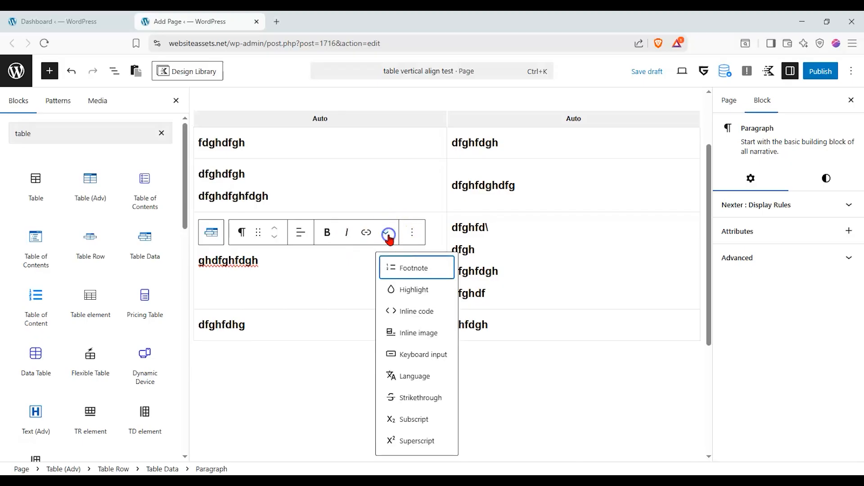
{"action": "left_click", "coordinate": [388, 234]}
{"action": "left_click", "coordinate": [242, 232]}
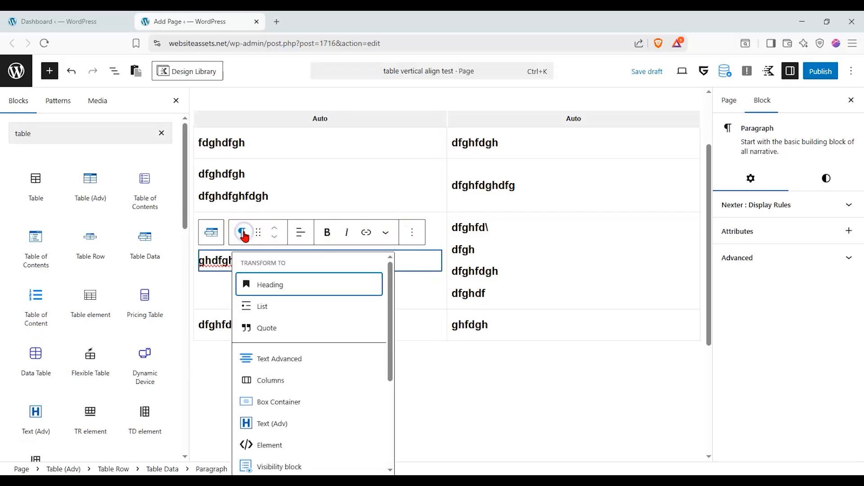
{"action": "left_click", "coordinate": [242, 233]}
{"action": "left_click", "coordinate": [300, 232]}
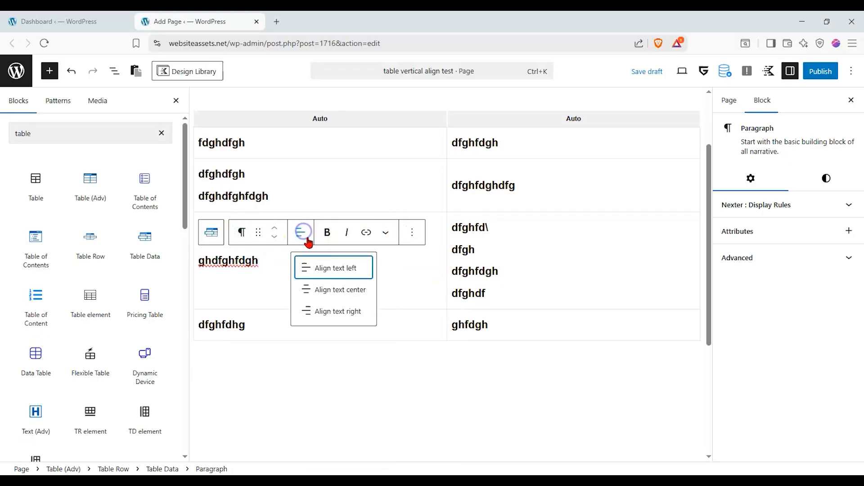
{"action": "left_click", "coordinate": [322, 290]}
{"action": "left_click", "coordinate": [301, 238]}
{"action": "left_click", "coordinate": [311, 267]}
- Set the third row's first cell to None bottom padding and MD top padding
{"action": "left_click", "coordinate": [289, 284]}
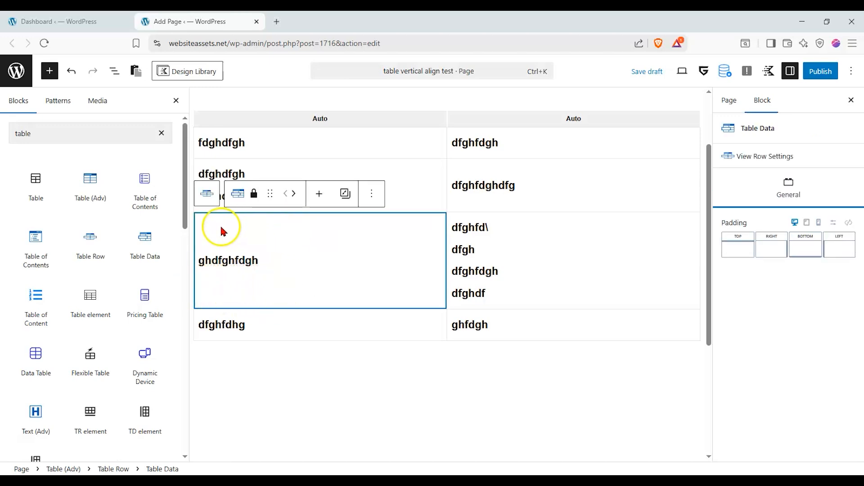
{"action": "left_click", "coordinate": [293, 194]}
{"action": "left_click", "coordinate": [539, 193]}
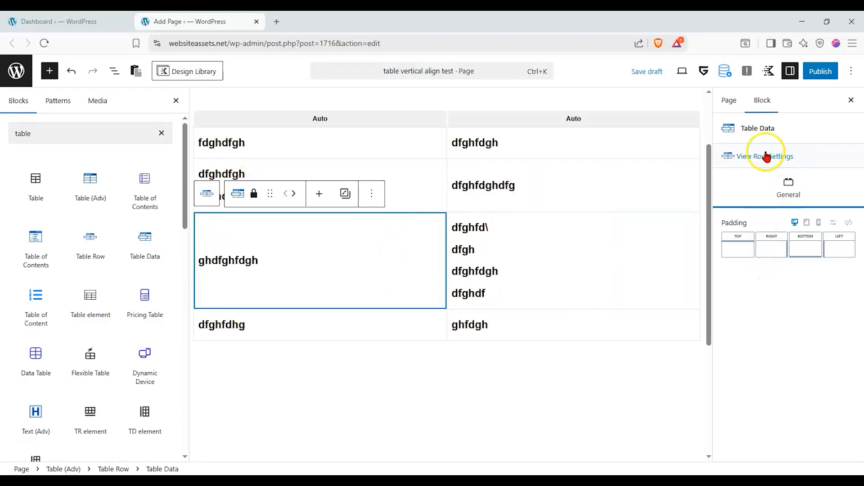
{"action": "left_click", "coordinate": [800, 251]}
{"action": "left_click_drag", "start_coordinate": [701, 299], "coordinate": [658, 288]}
{"action": "left_click", "coordinate": [737, 248]}
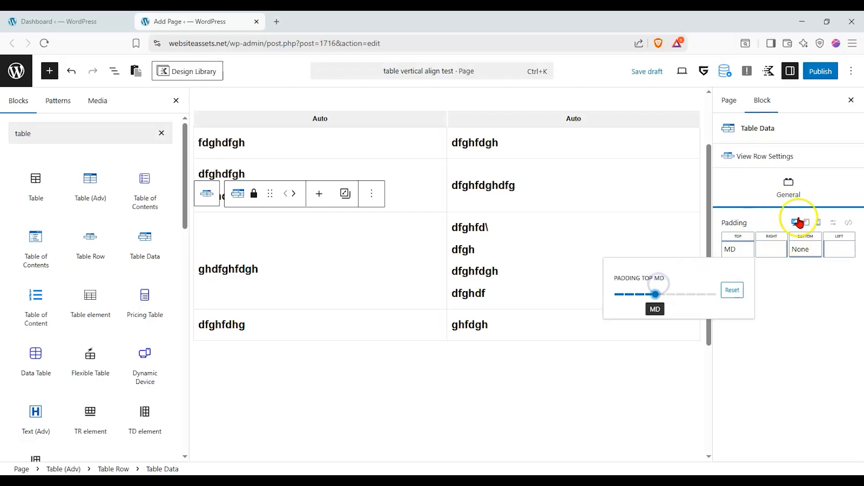
{"action": "left_click", "coordinate": [309, 228]}
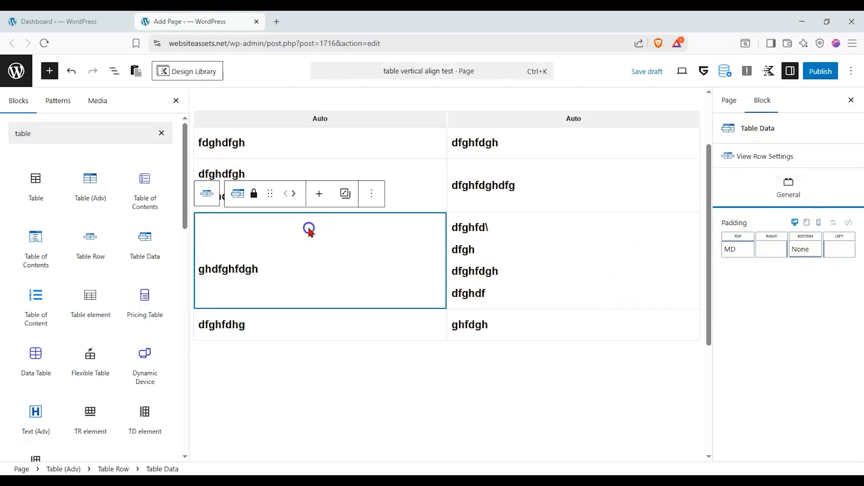
- Set the whole table's bottom padding to None and adjust its bottom margin
{"action": "left_click", "coordinate": [529, 245]}
{"action": "left_click", "coordinate": [406, 120]}
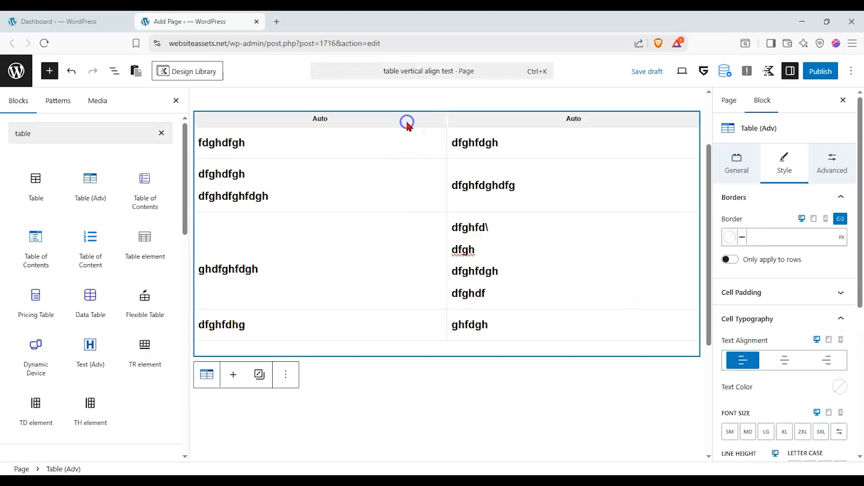
{"action": "left_click", "coordinate": [826, 165]}
{"action": "left_click", "coordinate": [801, 225]}
{"action": "left_click_drag", "start_coordinate": [762, 266], "coordinate": [675, 274]}
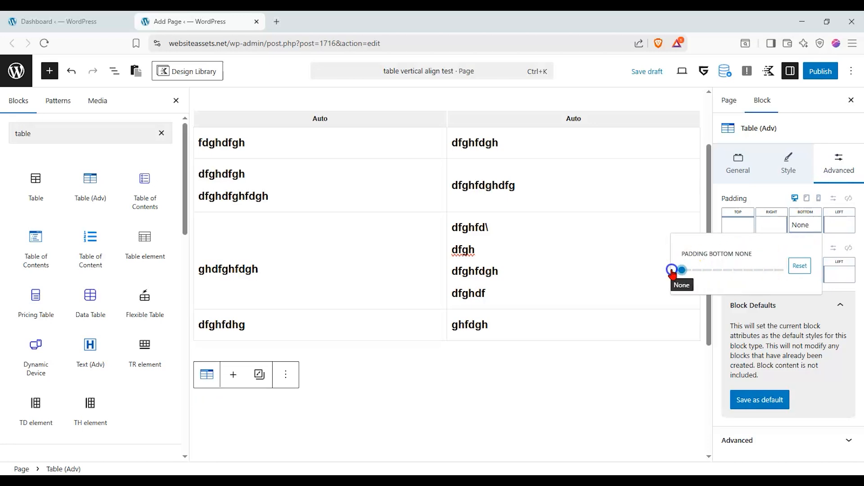
{"action": "left_click", "coordinate": [785, 216]}
{"action": "left_click", "coordinate": [806, 275]}
{"action": "left_click_drag", "start_coordinate": [765, 319], "coordinate": [675, 323]}
{"action": "left_click", "coordinate": [354, 223]}
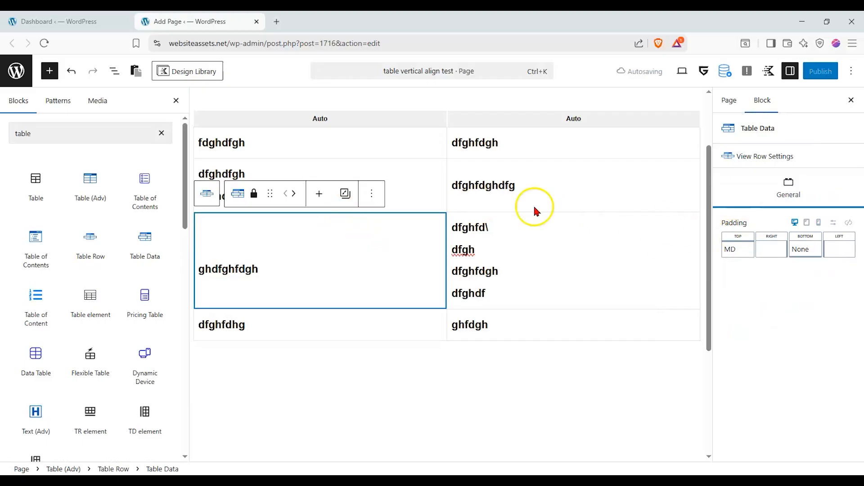
{"action": "left_click", "coordinate": [506, 241]}
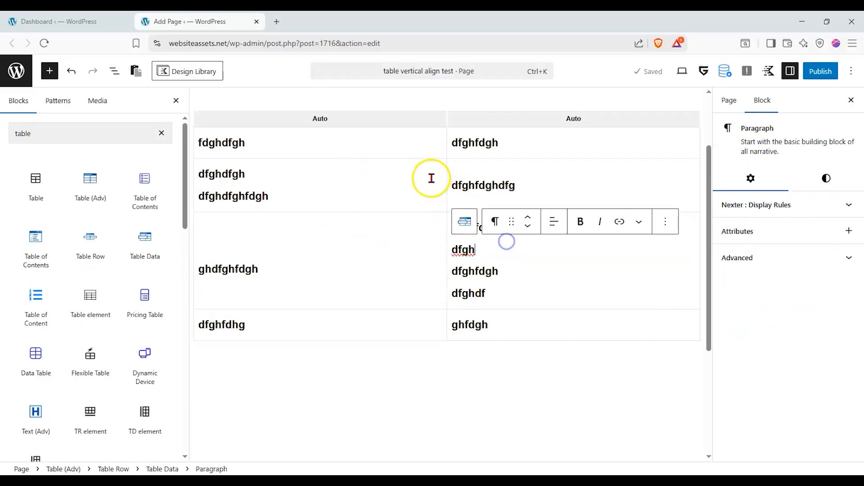
{"action": "left_click", "coordinate": [421, 187]}
{"action": "left_click", "coordinate": [401, 188]}
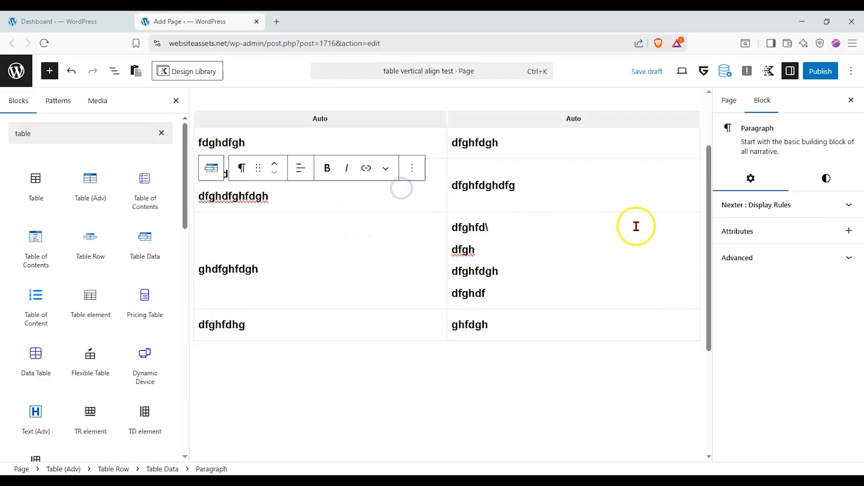
{"action": "left_click", "coordinate": [368, 260]}
- Set the bottom padding of the second row's first cell to XXL
{"action": "left_click", "coordinate": [316, 208]}
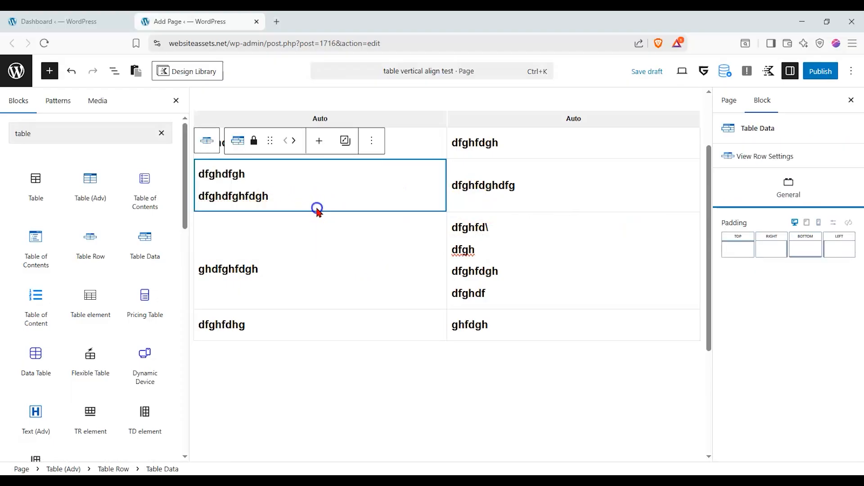
{"action": "left_click", "coordinate": [802, 245]}
{"action": "left_click", "coordinate": [759, 294]}
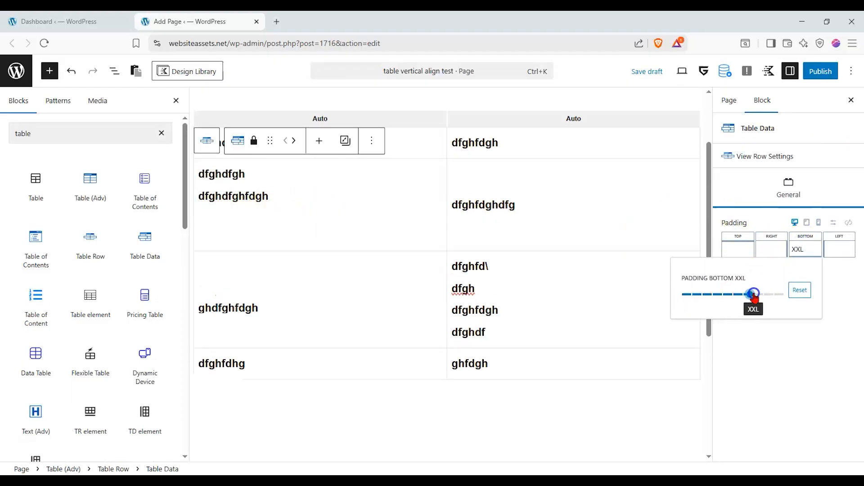
- Set the second row's first cell to LG bottom padding and XXS top padding
{"action": "left_click", "coordinate": [765, 244]}
{"action": "left_click", "coordinate": [748, 246]}
{"action": "left_click_drag", "start_coordinate": [676, 292], "coordinate": [624, 281]}
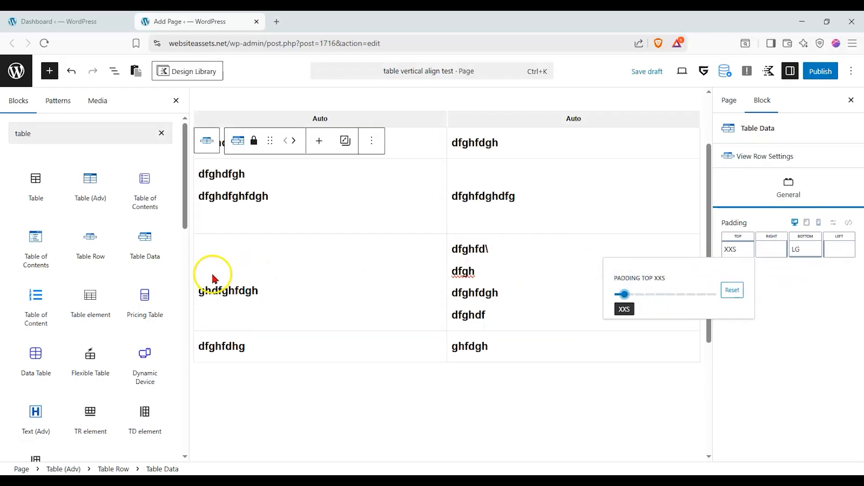
- Search the site's installed plugins for "flex" and check the Flexible Table Block plugin
{"action": "left_click", "coordinate": [85, 22]}
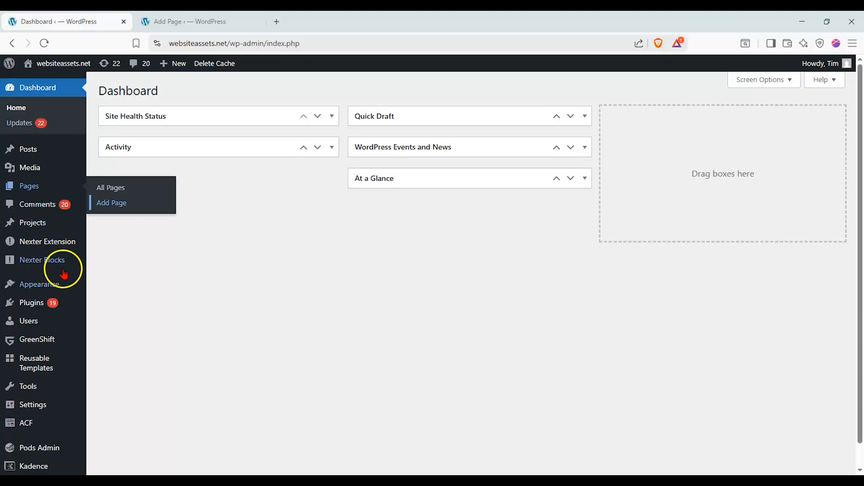
{"action": "mouse_move", "coordinate": [29, 310]}
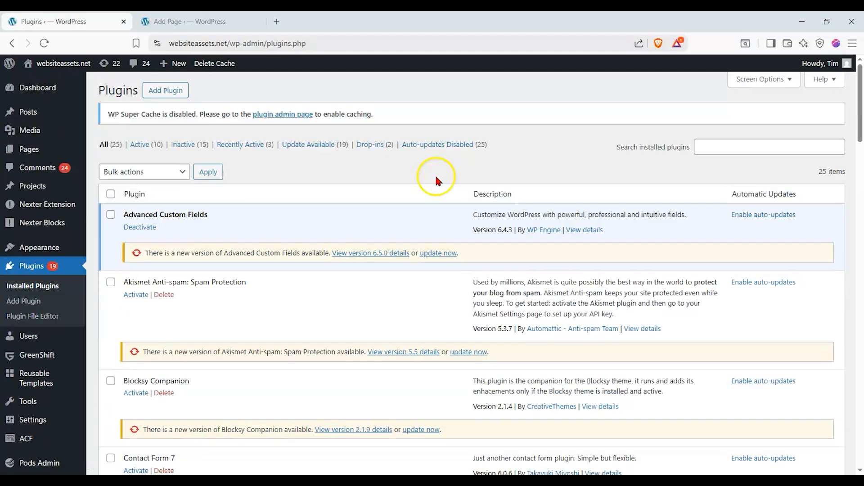
{"action": "left_click", "coordinate": [757, 145]}
{"action": "type", "text": "flex"}
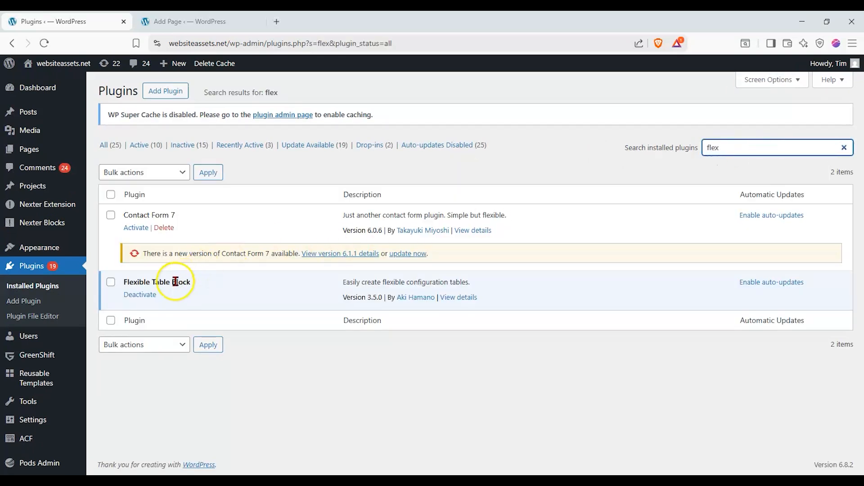
{"action": "left_click_drag", "start_coordinate": [216, 282], "coordinate": [127, 282]}
- Back in the page editor, insert a Flexible Table below the Table (Adv) block with a header section, 3 columns and 3 rows
{"action": "left_click", "coordinate": [193, 25]}
{"action": "double_click", "coordinate": [83, 137]}
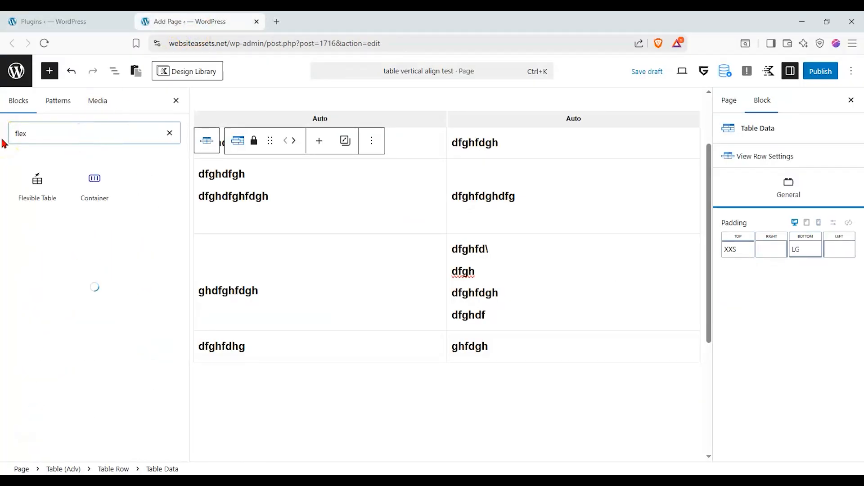
{"action": "left_click_drag", "start_coordinate": [37, 178], "coordinate": [381, 369]}
{"action": "scroll", "coordinate": [315, 241], "scroll_direction": "down", "scroll_amount": 4}
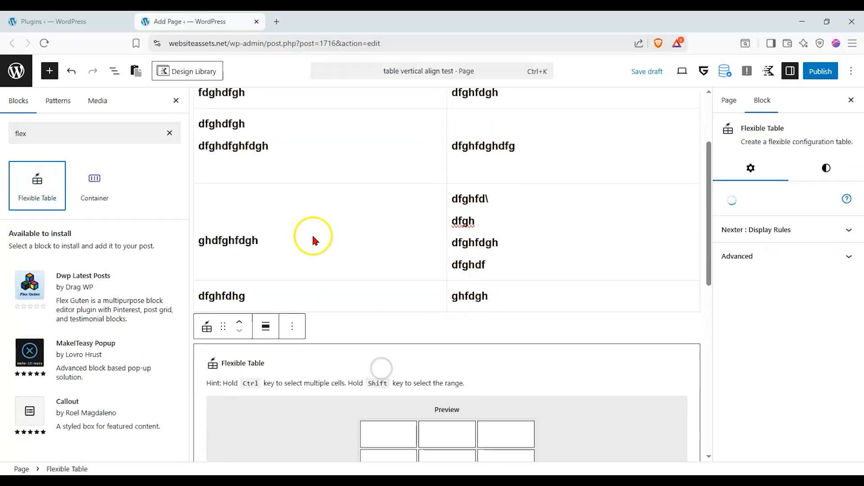
{"action": "left_click", "coordinate": [213, 342]}
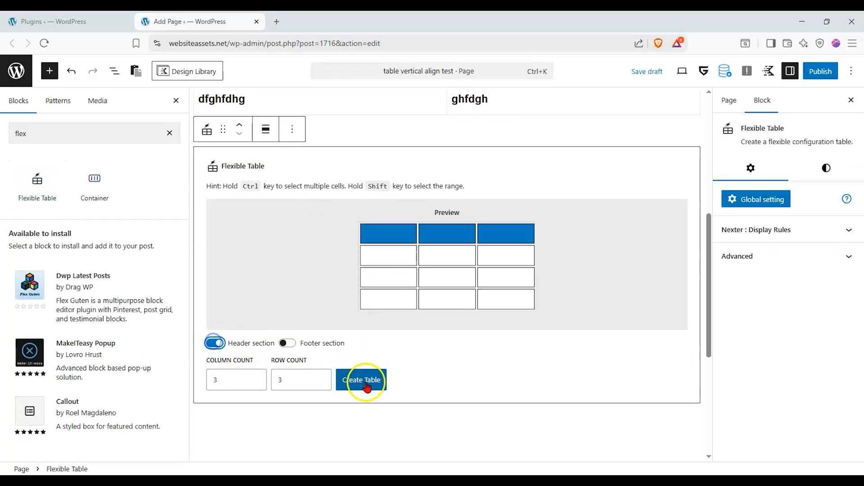
{"action": "left_click", "coordinate": [361, 378]}
- Fill the first column's body cells with ryukjyrui, rtyurtyu and rtyiyuo
{"action": "scroll", "coordinate": [315, 257], "scroll_direction": "up", "scroll_amount": 2}
{"action": "left_click", "coordinate": [269, 307]}
{"action": "type", "text": "ryukjyrui"}
{"action": "left_click", "coordinate": [335, 350]}
{"action": "type", "text": "rtyurtyu"}
{"action": "left_click", "coordinate": [287, 378]}
{"action": "type", "text": "rtyiyuo"}
- Fill the second column's body cells with fvbngfdhbm, dtyrjtdyj and dghjdgyuj
{"action": "left_click", "coordinate": [446, 321]}
{"action": "type", "text": "fvbngfdhbm"}
{"action": "left_click", "coordinate": [454, 351]}
{"action": "type", "text": "dtyrjtdyj"}
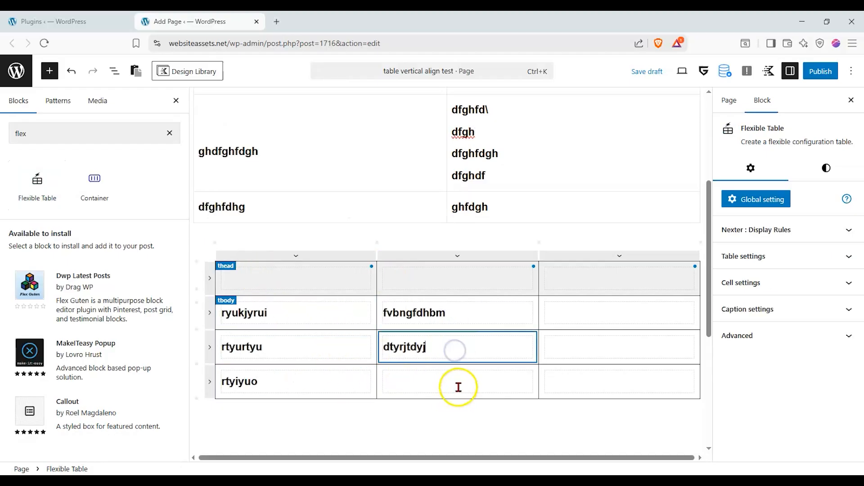
{"action": "left_click", "coordinate": [454, 381]}
{"action": "type", "text": "dghjdgyuj"}
- Fill the third column's body cells with dtgyjtdyuj, fdghjdgfyj and dgfyjdgyj
{"action": "left_click", "coordinate": [616, 306]}
{"action": "type", "text": "dtgyjtdyuj"}
{"action": "left_click", "coordinate": [605, 350]}
{"action": "type", "text": "fdghjdgfyj"}
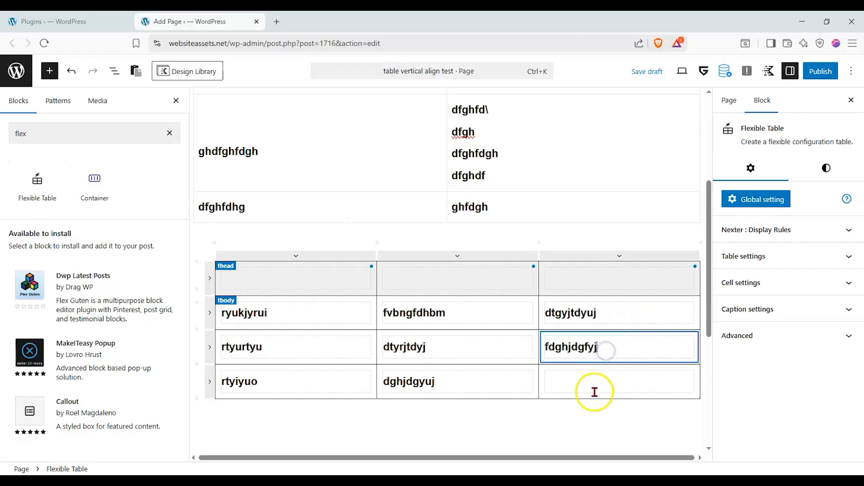
{"action": "left_click", "coordinate": [594, 390]}
{"action": "type", "text": "dgfyjdgyj"}
- Add the lines rsthsrth and rtyjtyj under ryukjyrui and rtyurtyu, and rtyre6yu after a blank line under dghjdgyuj
{"action": "left_click", "coordinate": [330, 318]}
{"action": "key", "text": "Return"}
{"action": "type", "text": "rsthsrth"}
{"action": "left_click", "coordinate": [322, 356]}
{"action": "key", "text": "Return"}
{"action": "type", "text": "rtyjtyj"}
{"action": "left_click", "coordinate": [461, 384]}
{"action": "key", "text": "Return"}
{"action": "key", "text": "Return"}
{"action": "type", "text": "rtyre6yu"}
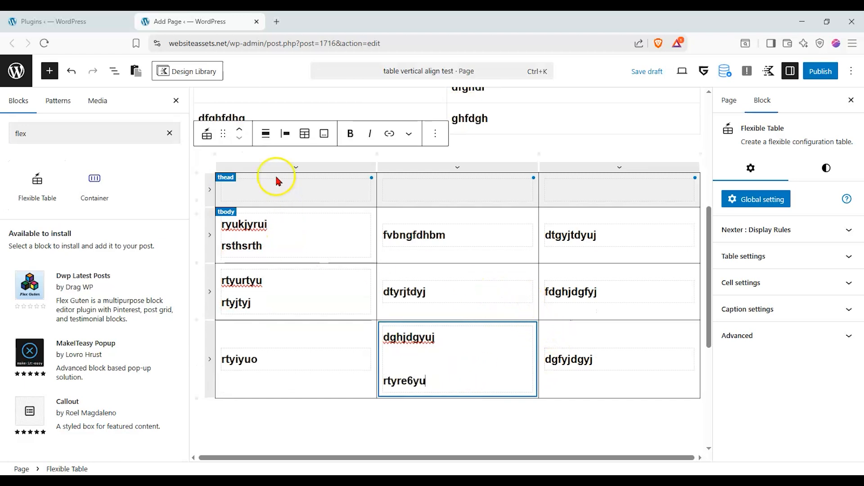
- Center the dghjdgyuj cell's text horizontally in the cell settings after trying left and right alignment
{"action": "left_click", "coordinate": [207, 134]}
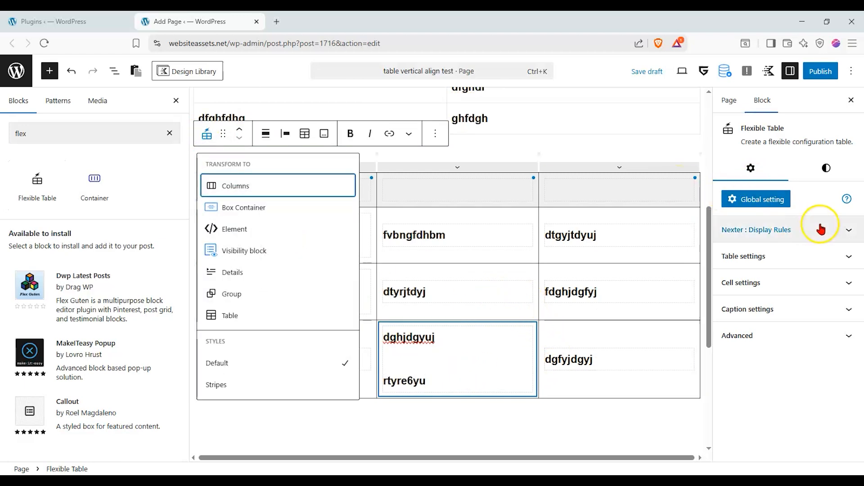
{"action": "left_click", "coordinate": [814, 297]}
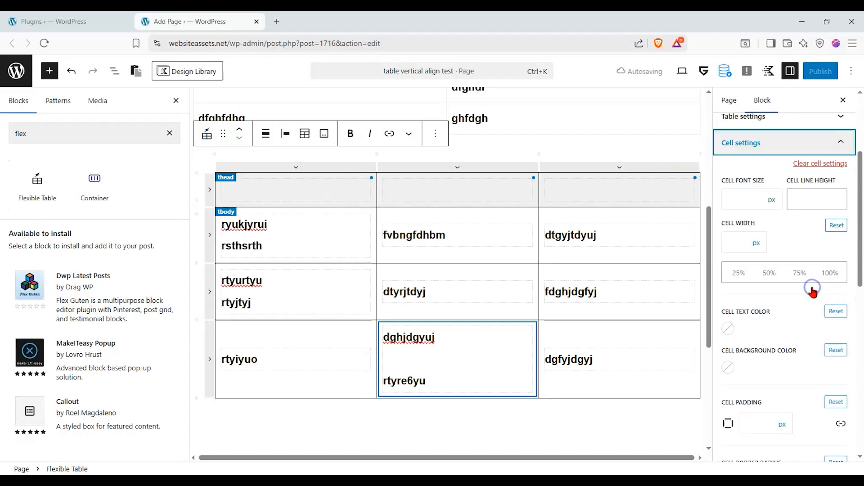
{"action": "scroll", "coordinate": [798, 296], "scroll_direction": "down", "scroll_amount": 6}
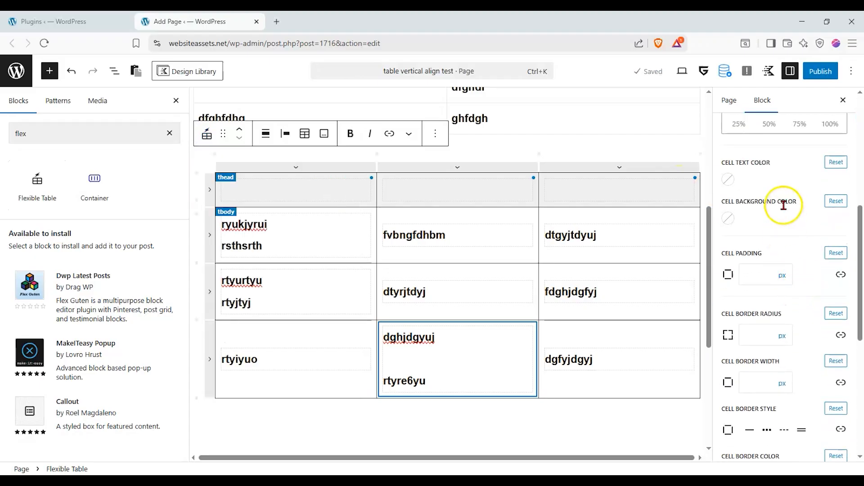
{"action": "scroll", "coordinate": [782, 219], "scroll_direction": "down", "scroll_amount": 2}
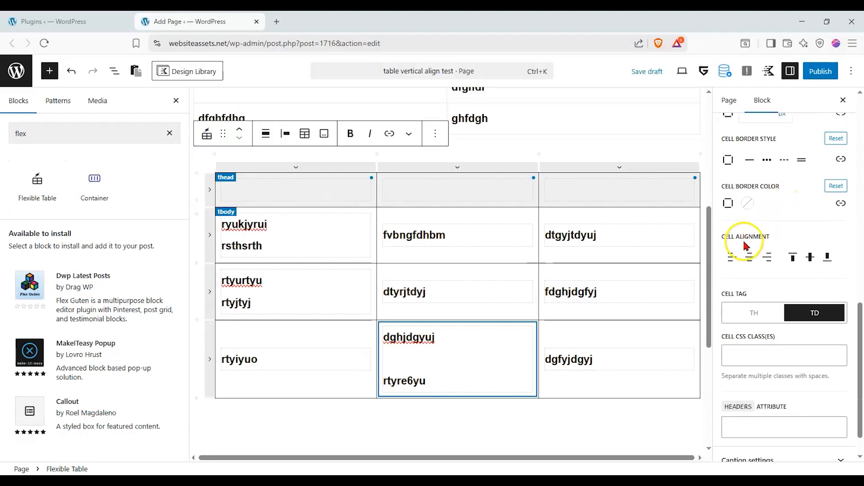
{"action": "left_click", "coordinate": [733, 258]}
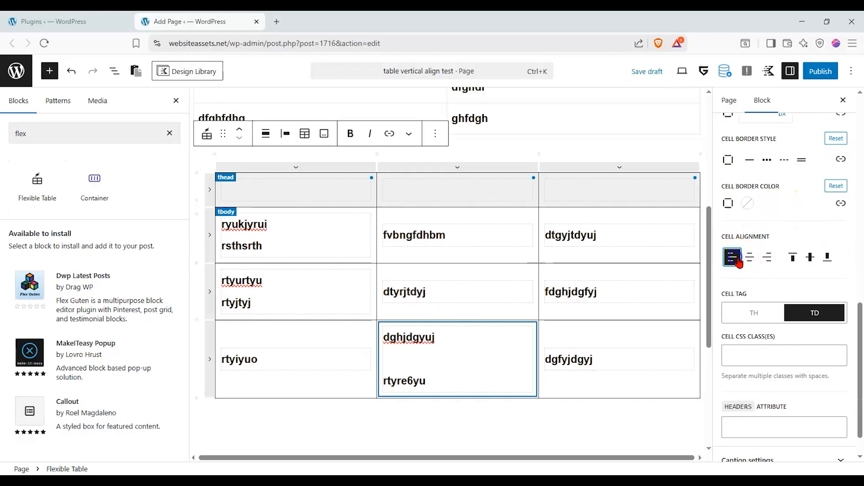
{"action": "left_click", "coordinate": [749, 257]}
{"action": "left_click", "coordinate": [767, 258]}
{"action": "left_click", "coordinate": [749, 257]}
- Select the Flexible Table in the block list and set its first header cell to horizontal center alignment
{"action": "left_click", "coordinate": [206, 134]}
{"action": "left_click", "coordinate": [207, 134]}
{"action": "left_click", "coordinate": [450, 184]}
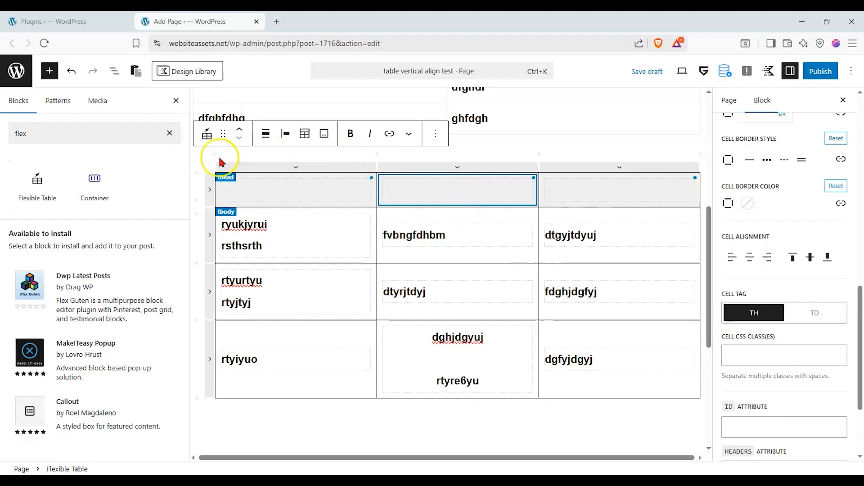
{"action": "left_click", "coordinate": [114, 71]}
{"action": "left_click", "coordinate": [40, 143]}
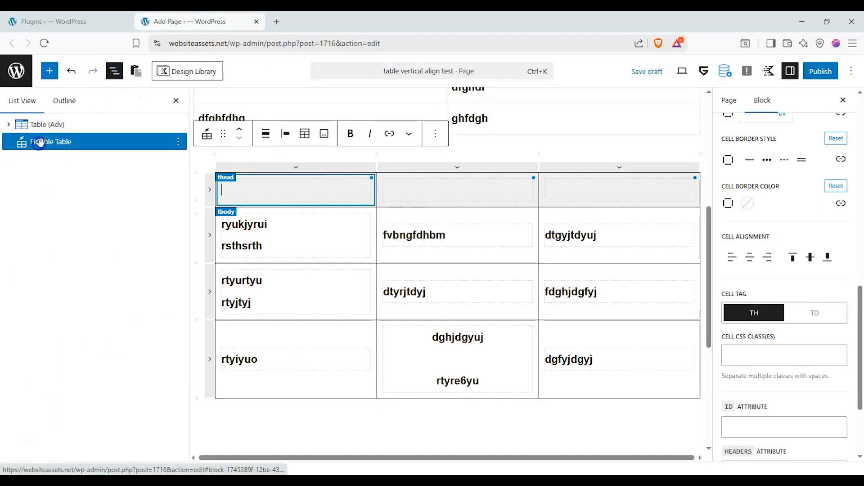
{"action": "left_click", "coordinate": [750, 257]}
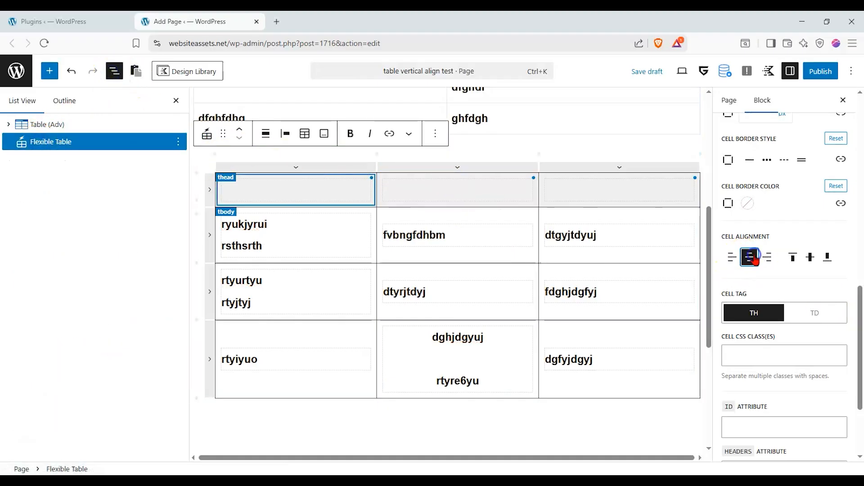
- Try centering the ryukjyrui cell's text horizontally, and set it to left alignment instead
{"action": "left_click", "coordinate": [348, 260]}
{"action": "left_click", "coordinate": [750, 257]}
{"action": "left_click", "coordinate": [737, 260]}
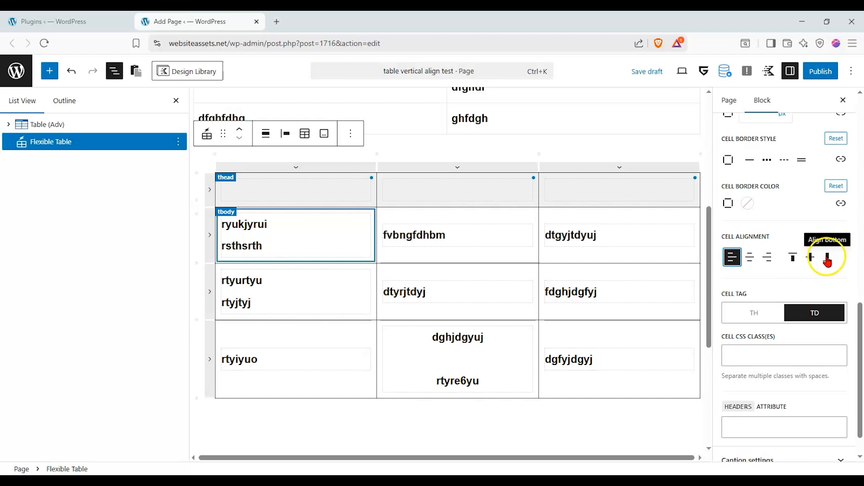
- Center the dgfyjdgyj cell horizontally and align it to the middle vertically, trying top and bottom alignment as well
{"action": "left_click", "coordinate": [621, 380]}
{"action": "left_click", "coordinate": [793, 258]}
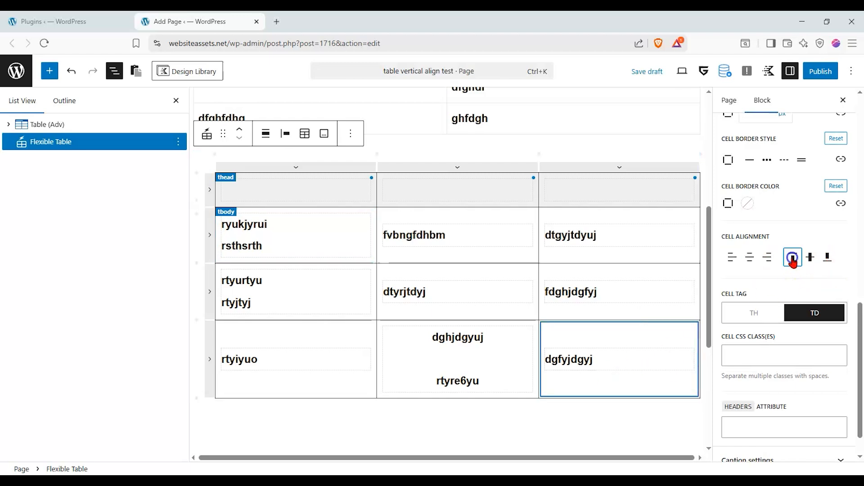
{"action": "left_click", "coordinate": [811, 259]}
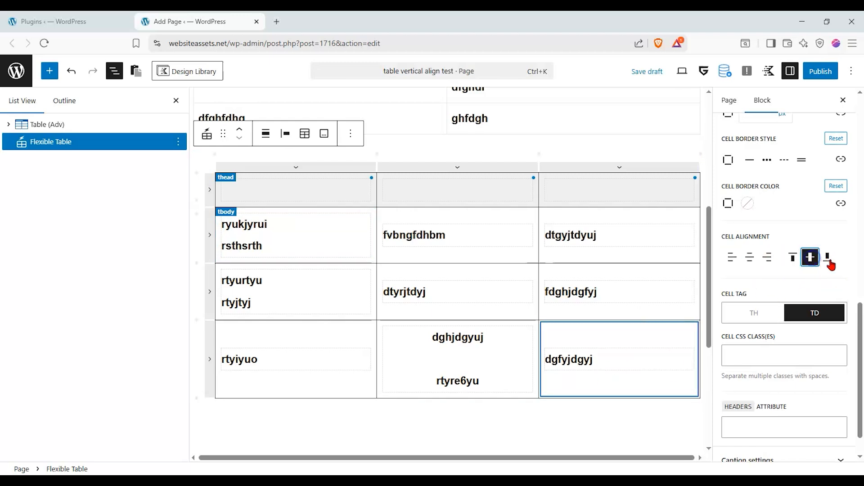
{"action": "left_click", "coordinate": [749, 257]}
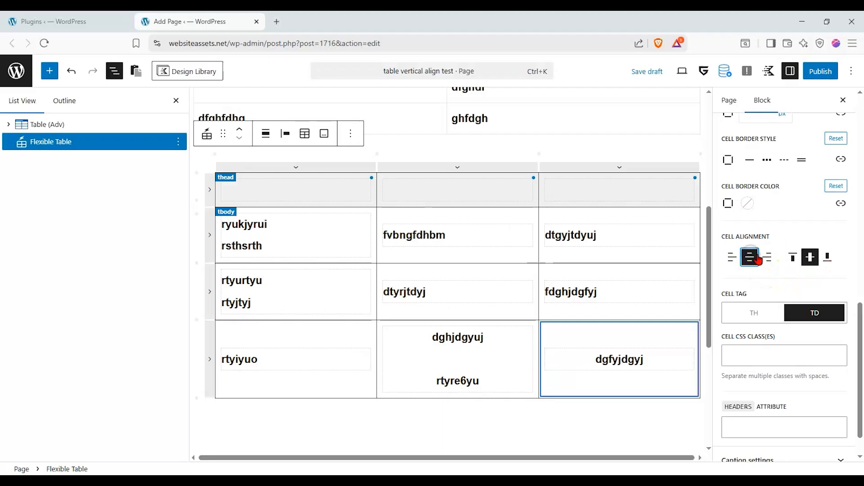
{"action": "left_click", "coordinate": [827, 260]}
{"action": "left_click", "coordinate": [810, 260]}
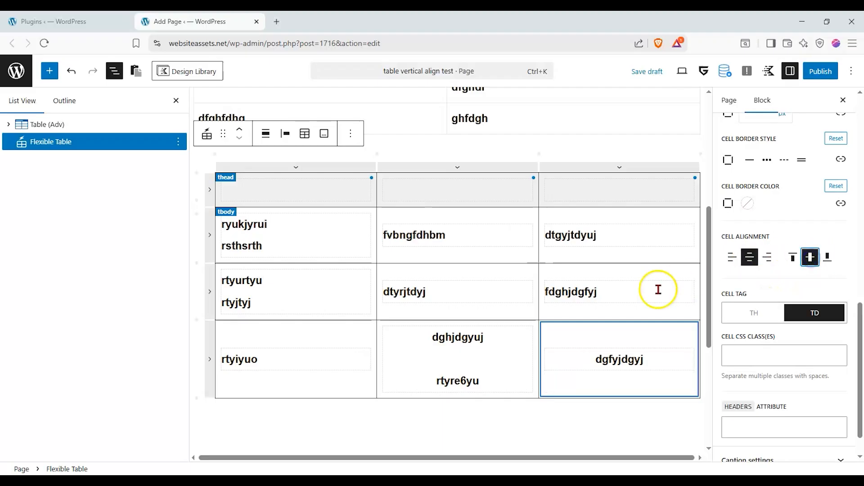
- Align the dtgyjtdyuj cell to the top and center its text horizontally
{"action": "left_click", "coordinate": [656, 288]}
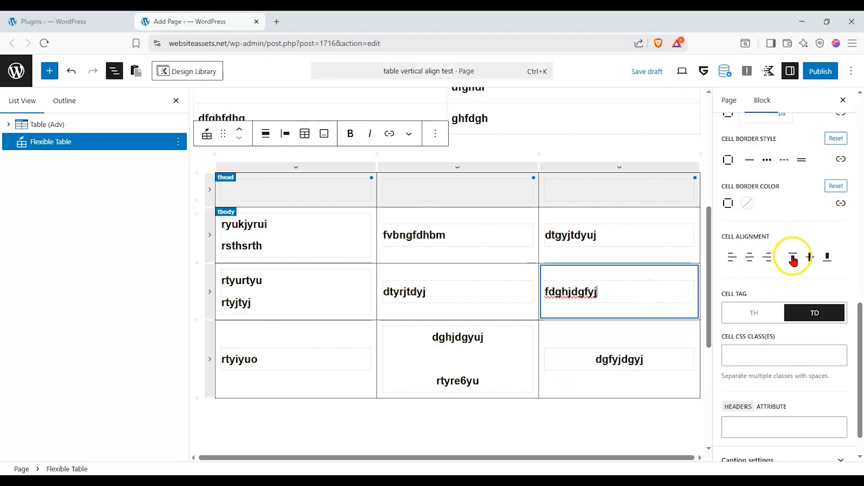
{"action": "left_click", "coordinate": [613, 250]}
{"action": "left_click", "coordinate": [792, 259]}
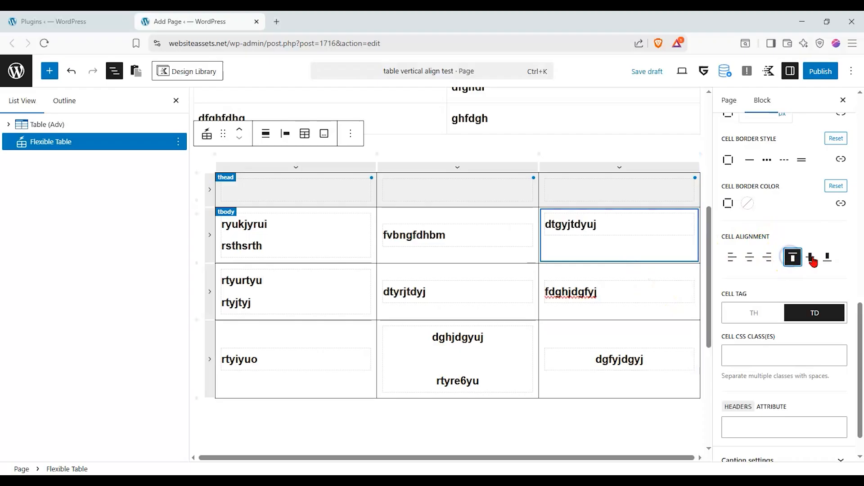
{"action": "left_click", "coordinate": [811, 259]}
{"action": "left_click", "coordinate": [793, 259]}
{"action": "left_click", "coordinate": [749, 257]}
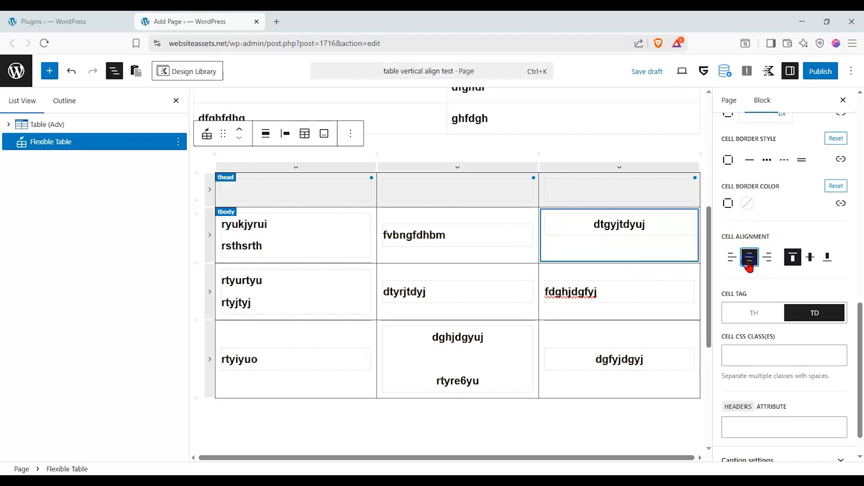
- Align the fdghjdgfyj cell to the middle with horizontally centered text, and align the dgfyjdgyj cell to the bottom
{"action": "left_click", "coordinate": [631, 291]}
{"action": "left_click", "coordinate": [812, 260]}
{"action": "left_click", "coordinate": [636, 293]}
{"action": "left_click", "coordinate": [750, 258]}
{"action": "left_click", "coordinate": [657, 361]}
{"action": "left_click", "coordinate": [828, 257]}
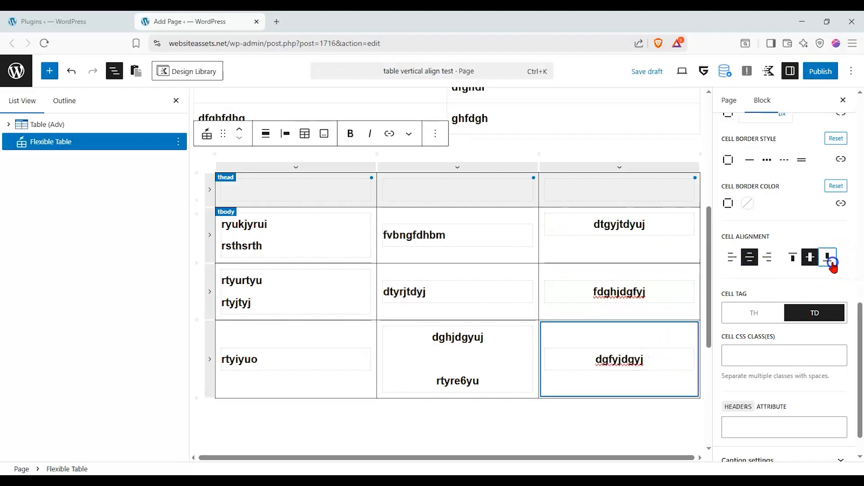
- Compare the cell alignments and block settings of the Flexible Table with those of the Table (Adv) block
{"action": "left_click", "coordinate": [588, 303]}
{"action": "scroll", "coordinate": [660, 290], "scroll_direction": "up", "scroll_amount": 2}
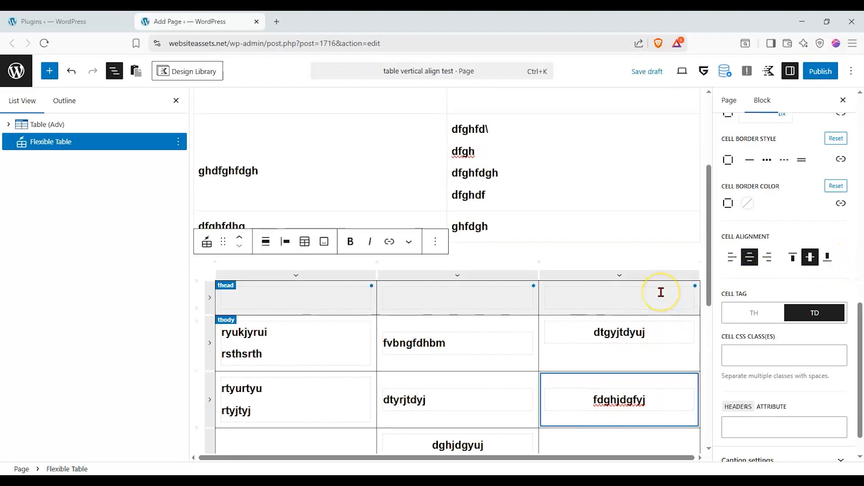
{"action": "scroll", "coordinate": [666, 290], "scroll_direction": "down", "scroll_amount": 3}
{"action": "scroll", "coordinate": [817, 227], "scroll_direction": "up", "scroll_amount": 6}
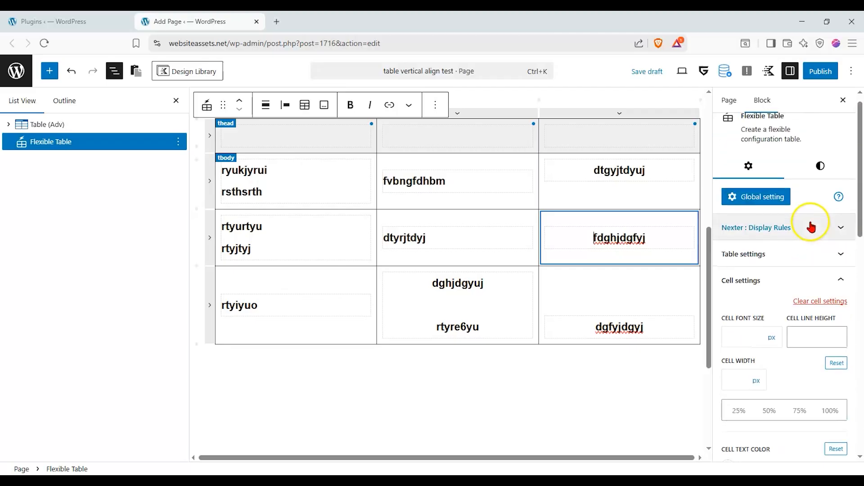
{"action": "double_click", "coordinate": [764, 128]}
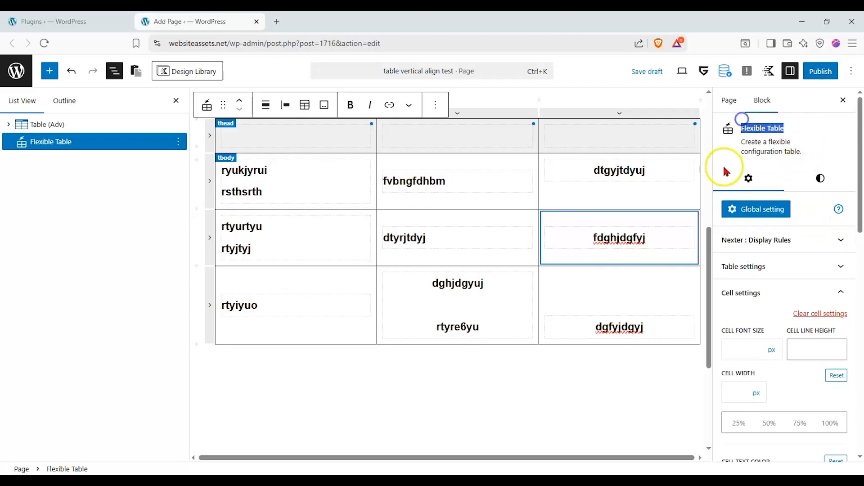
{"action": "scroll", "coordinate": [707, 207], "scroll_direction": "up", "scroll_amount": 2}
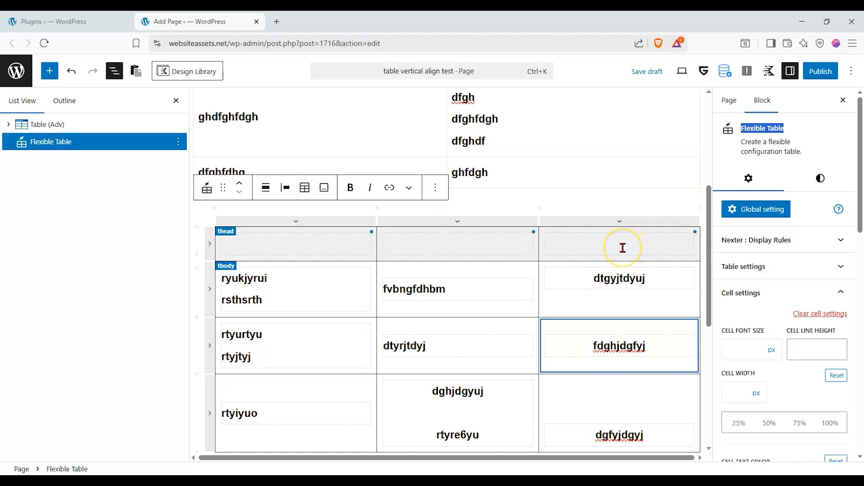
{"action": "scroll", "coordinate": [619, 253], "scroll_direction": "up", "scroll_amount": 4}
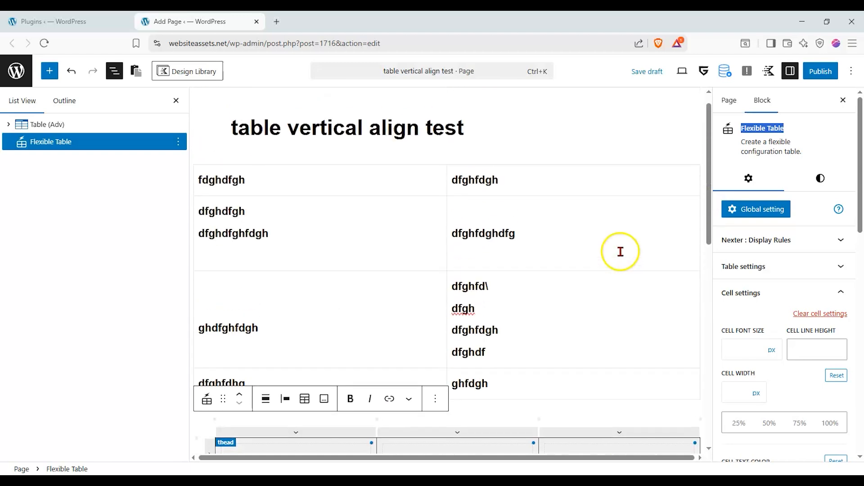
{"action": "left_click", "coordinate": [279, 188]}
{"action": "left_click", "coordinate": [48, 128]}
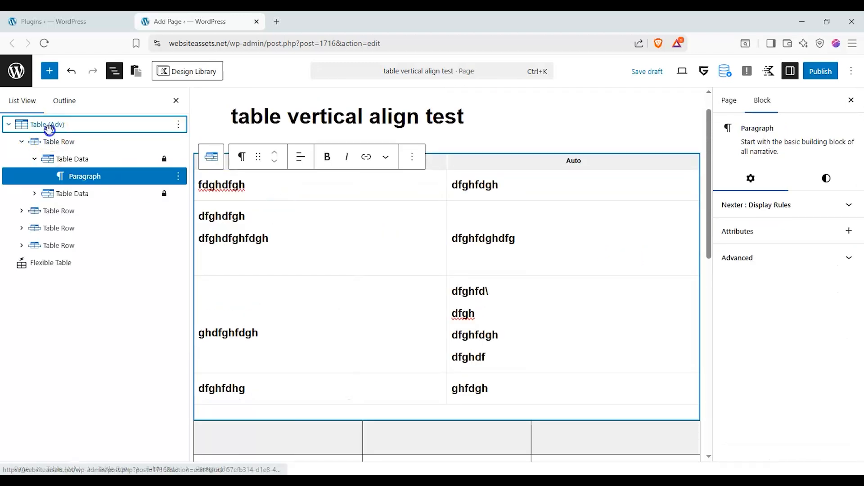
{"action": "scroll", "coordinate": [436, 266], "scroll_direction": "down", "scroll_amount": 2}
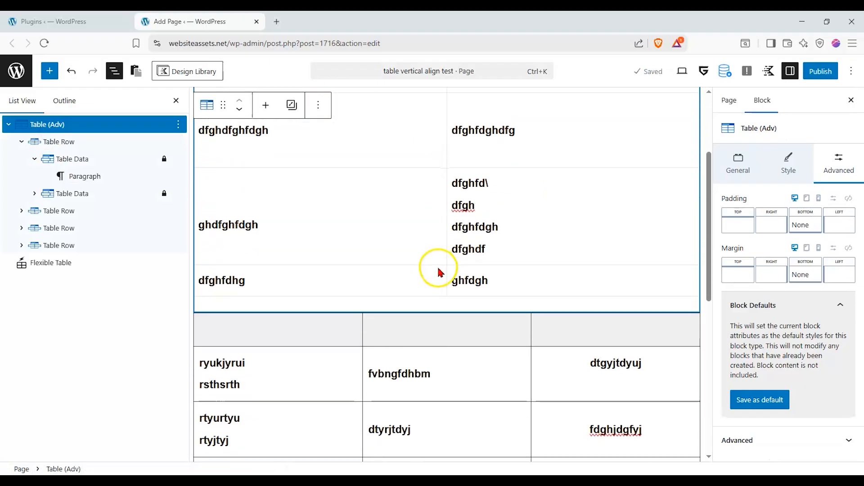
{"action": "scroll", "coordinate": [424, 269], "scroll_direction": "down", "scroll_amount": 2}
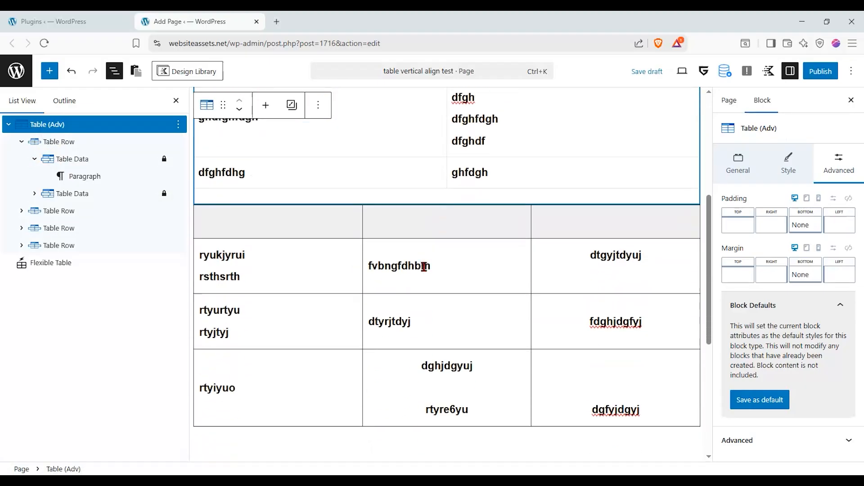
- Select the Flexible Table and review the vertical text alignment across its cells against the Table (Adv) block above it
{"action": "left_click", "coordinate": [357, 230]}
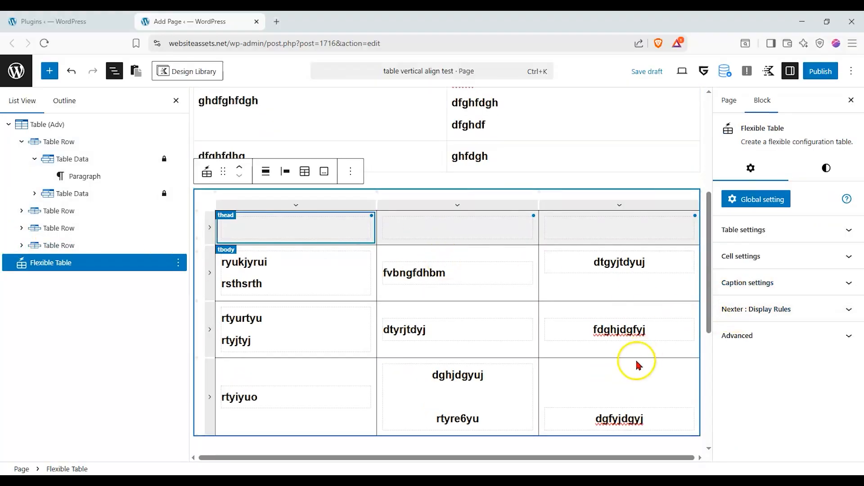
{"action": "scroll", "coordinate": [642, 367], "scroll_direction": "up", "scroll_amount": 1}
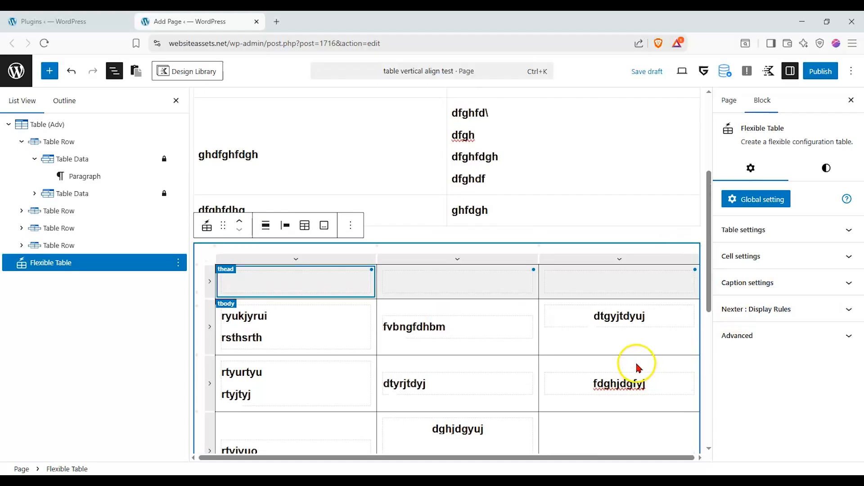
{"action": "scroll", "coordinate": [632, 364], "scroll_direction": "down", "scroll_amount": 1}
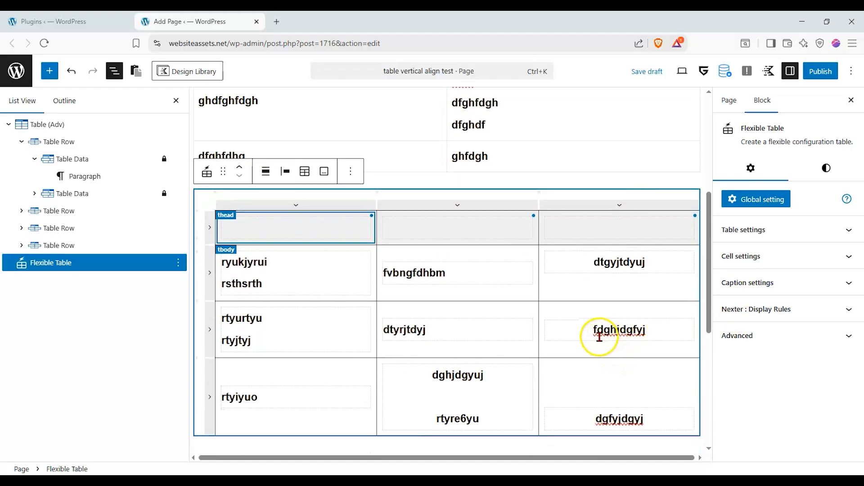
{"action": "scroll", "coordinate": [595, 340], "scroll_direction": "up", "scroll_amount": 4}
{"action": "scroll", "coordinate": [592, 340], "scroll_direction": "down", "scroll_amount": 5}
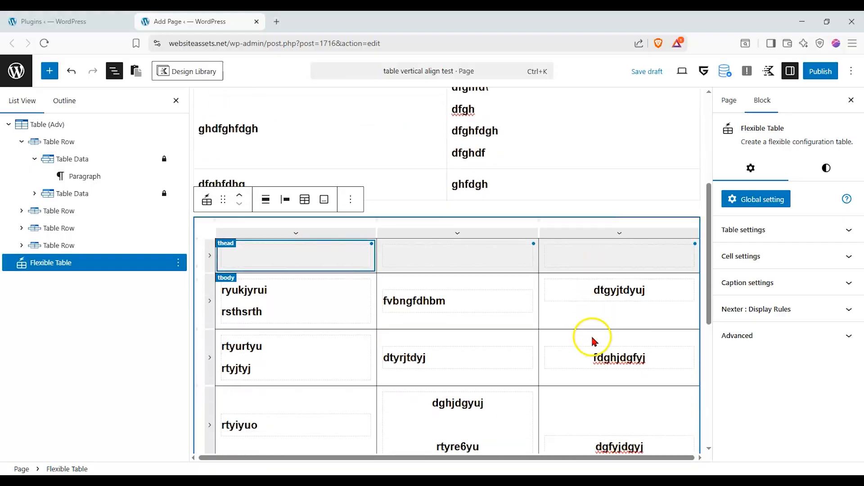
{"action": "scroll", "coordinate": [591, 333], "scroll_direction": "down", "scroll_amount": 1}
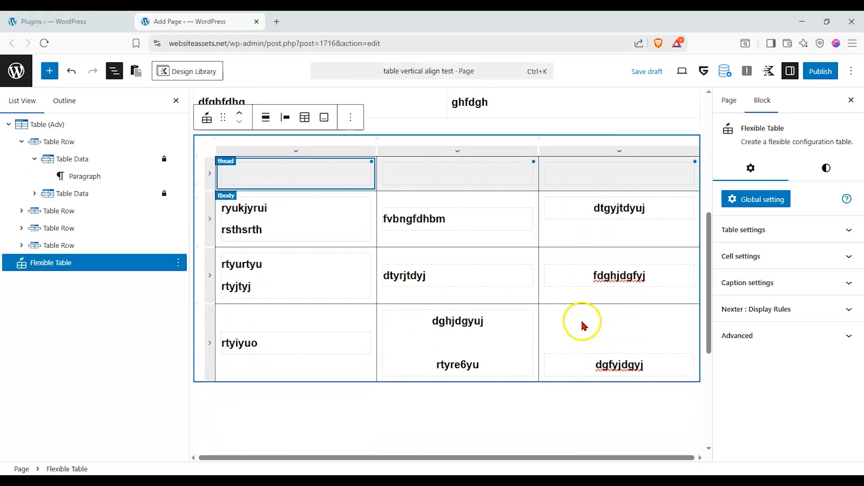
{"action": "scroll", "coordinate": [582, 323], "scroll_direction": "up", "scroll_amount": 2}
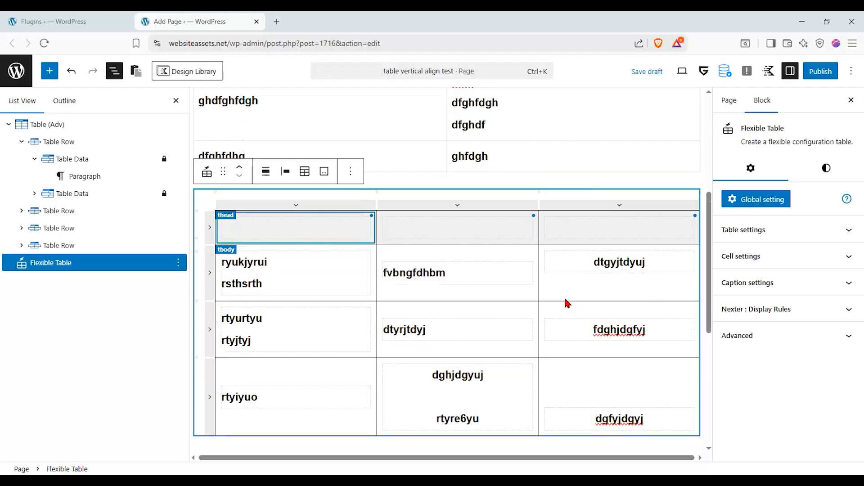
{"action": "scroll", "coordinate": [565, 298], "scroll_direction": "down", "scroll_amount": 1}
{"action": "scroll", "coordinate": [566, 299], "scroll_direction": "up", "scroll_amount": 1}
{"action": "scroll", "coordinate": [616, 276], "scroll_direction": "down", "scroll_amount": 1}
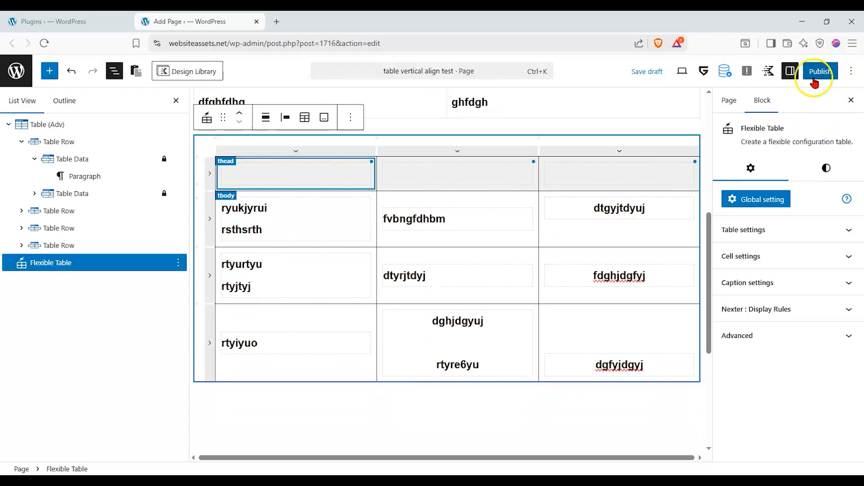